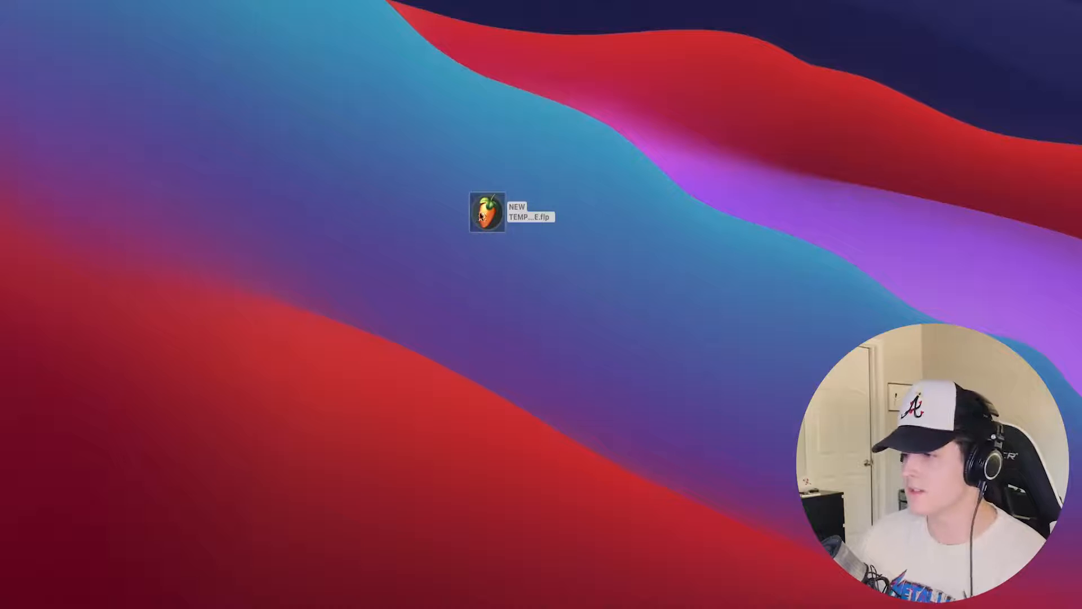
Step: Open the NEW TEMPLATE.flp project from the desktop and close the channel rack covering the playlist
mouse_move(482, 215)
mouse_down()
mouse_move(477, 168)
mouse_move(466, 209)
mouse_move(479, 216)
mouse_up()
drag(382, 180, 579, 252)
click(457, 246)
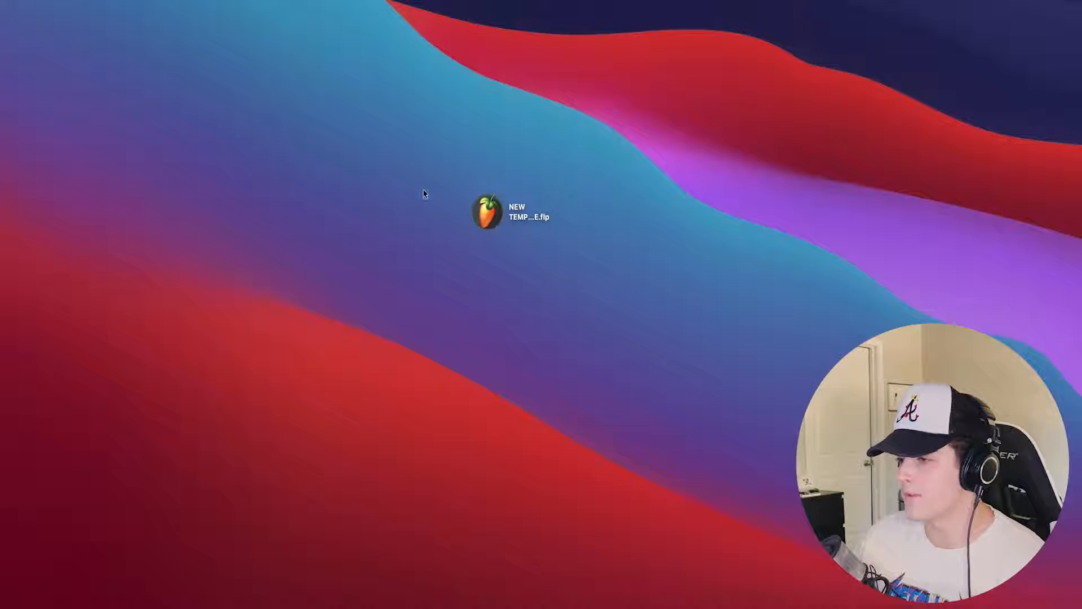
drag(438, 179, 498, 217)
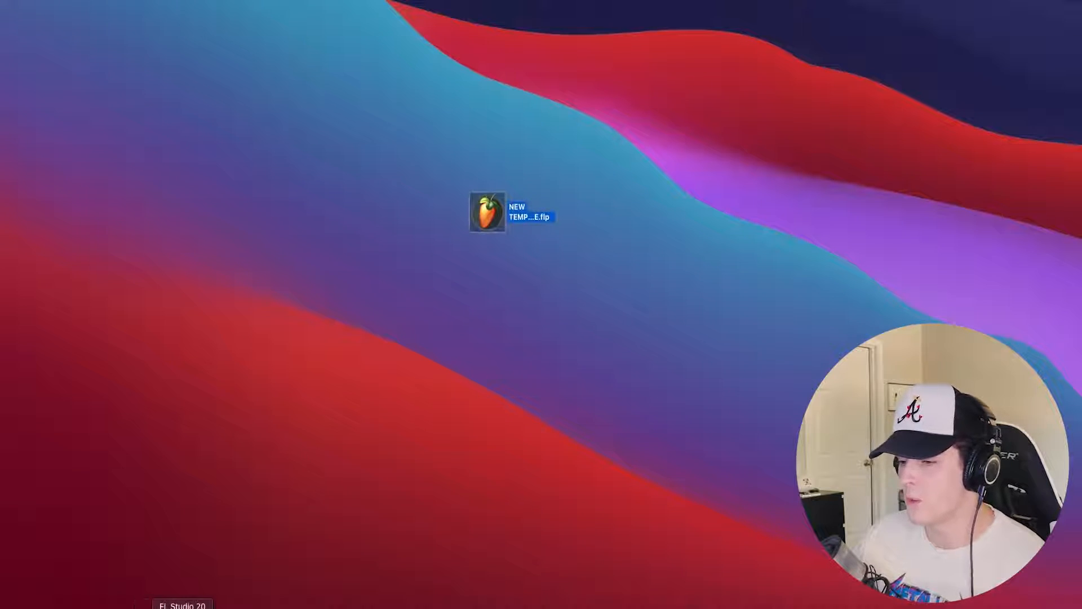
double_click(488, 220)
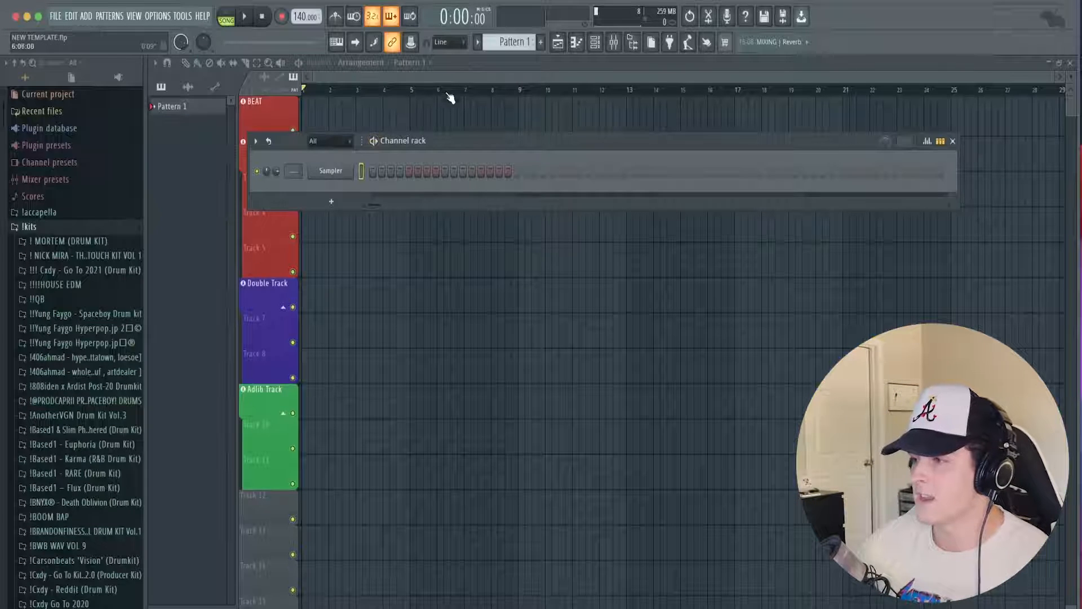
click(454, 75)
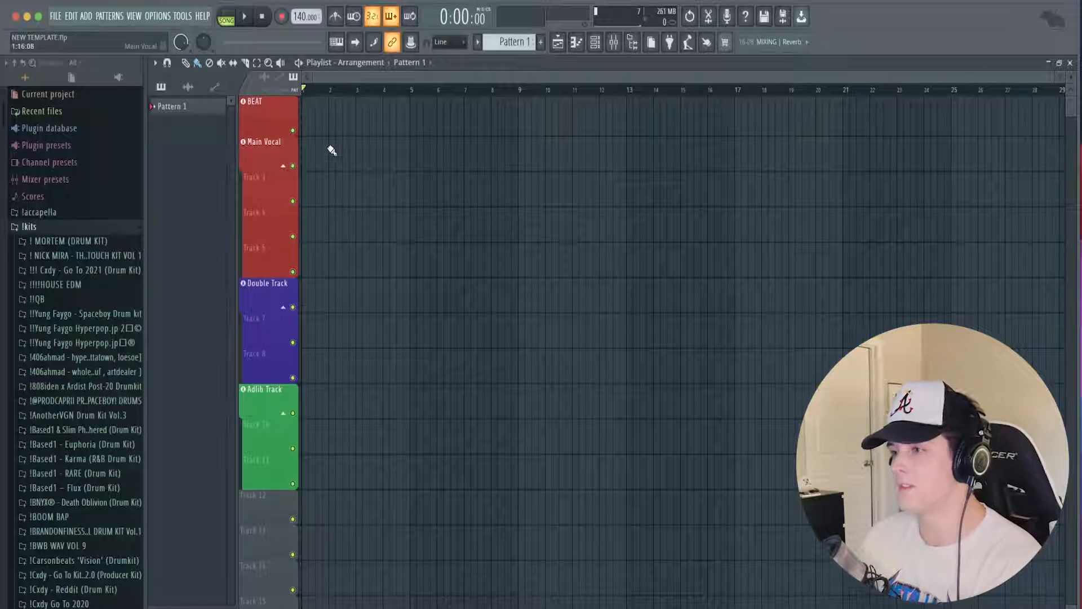
scroll(356, 82, up, 2)
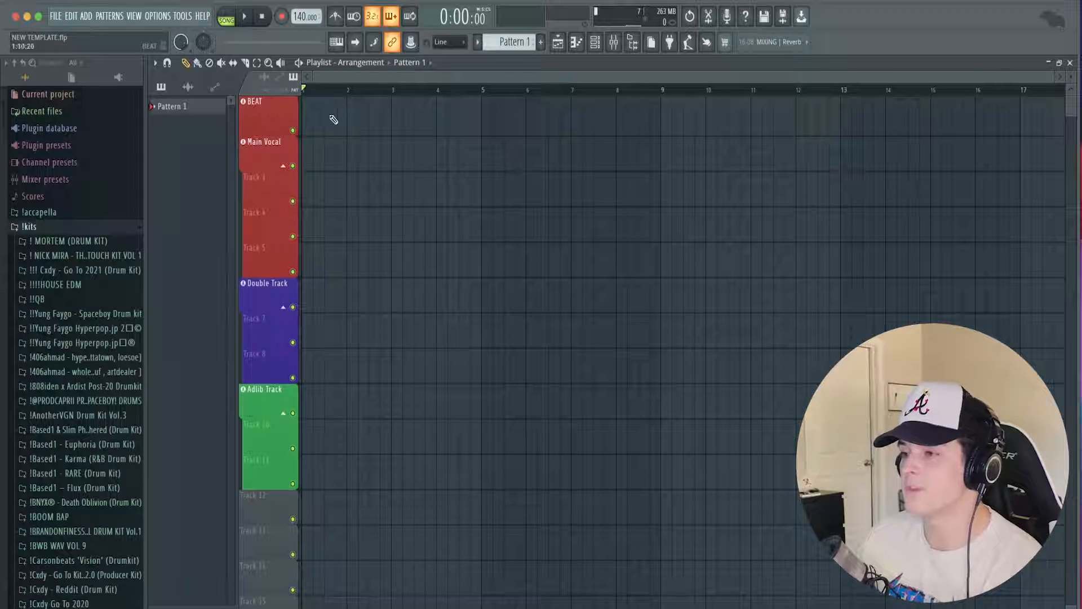
key(F9)
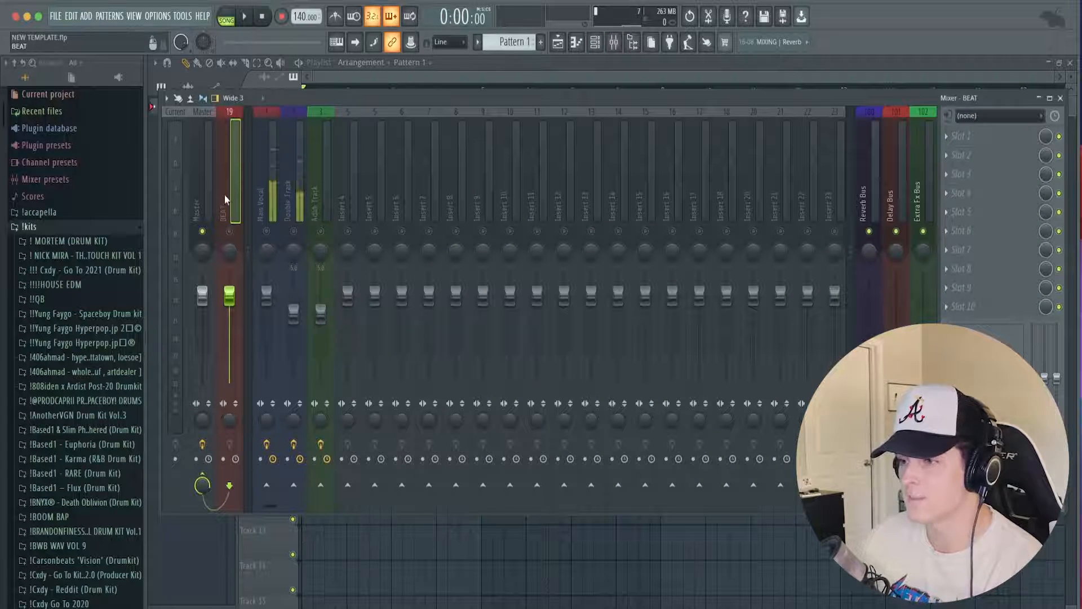
key(F9)
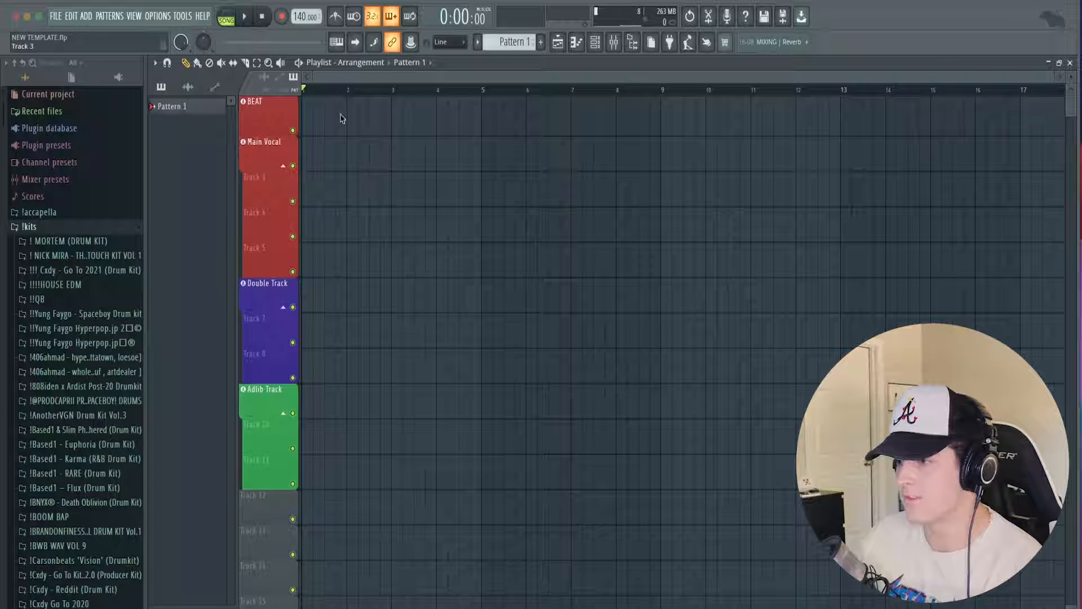
Step: Import the Millions - 161BPM MP3 from the BEATS folder onto the start of the playlist's BEAT track
key(super+Tab)
click(479, 163)
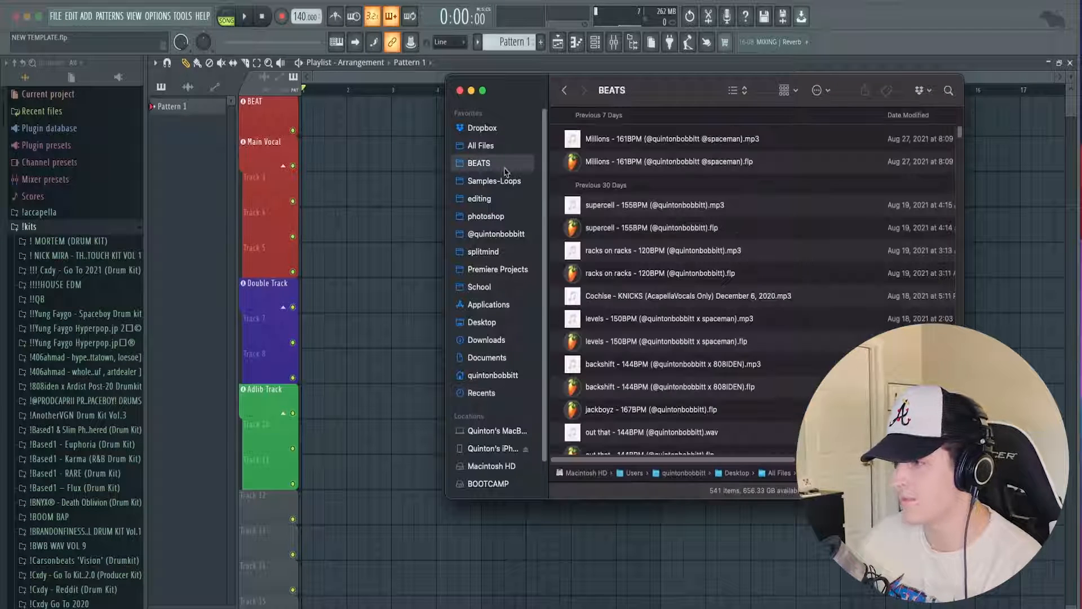
drag(630, 139, 367, 100)
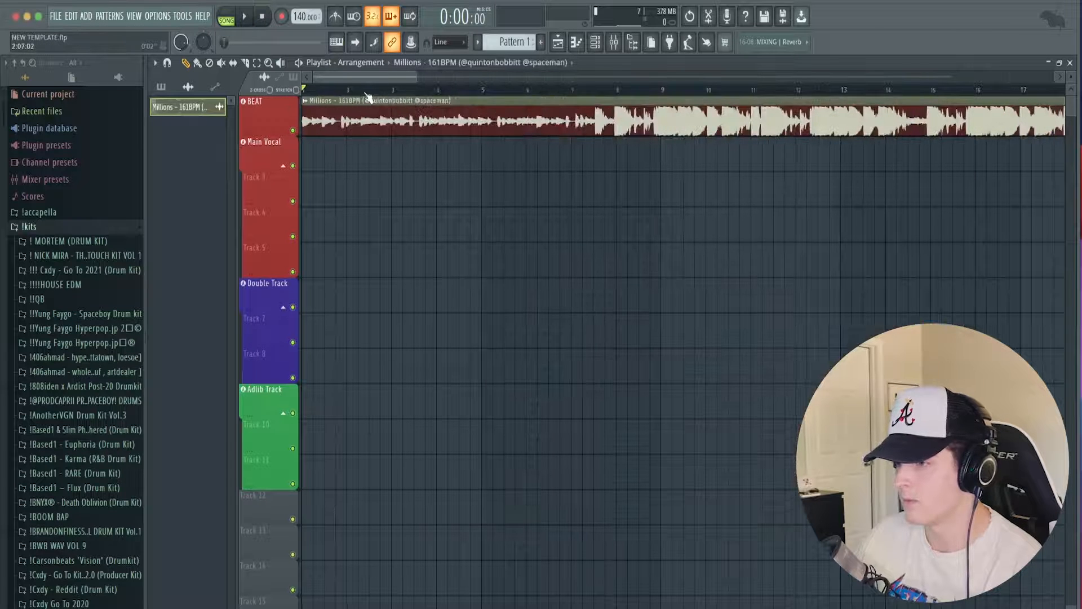
Step: Set the project tempo to 161 BPM to match the imported beat
scroll(367, 99, up, 2)
scroll(353, 76, down, 3)
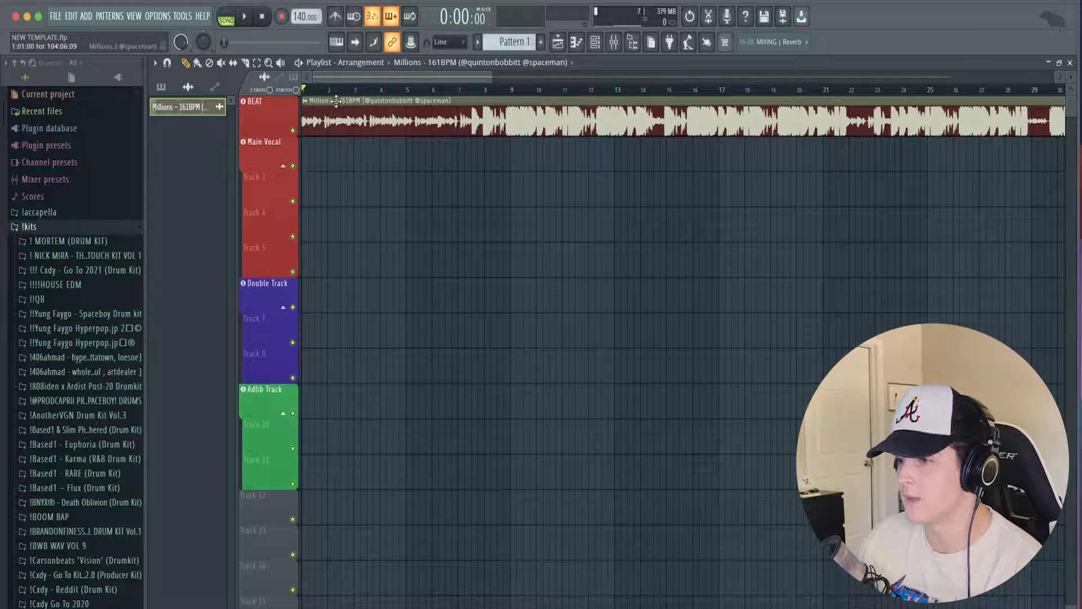
drag(301, 17, 301, 5)
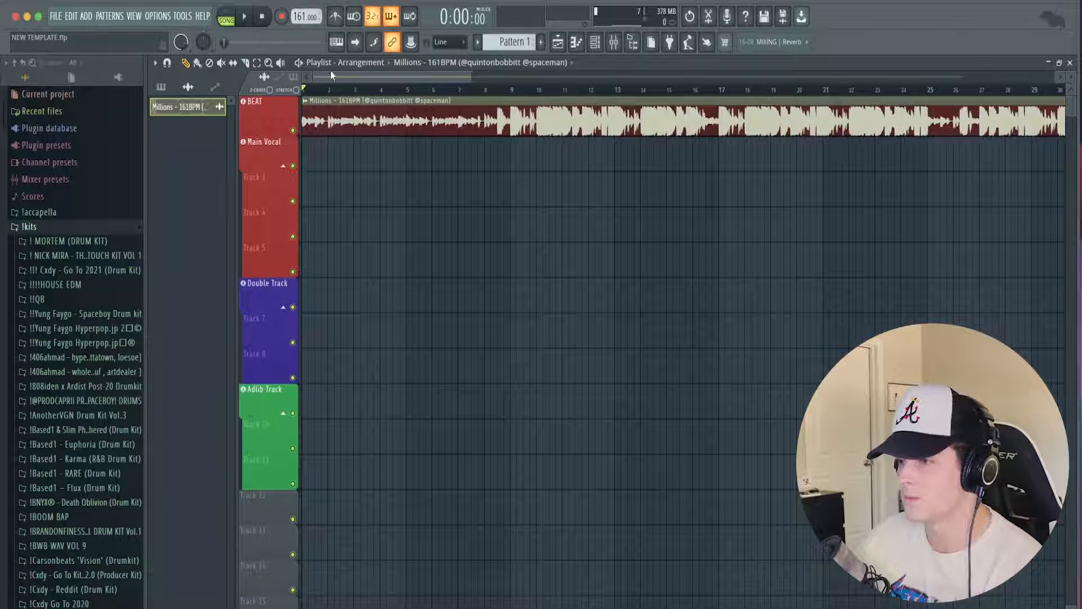
scroll(331, 73, up, 4)
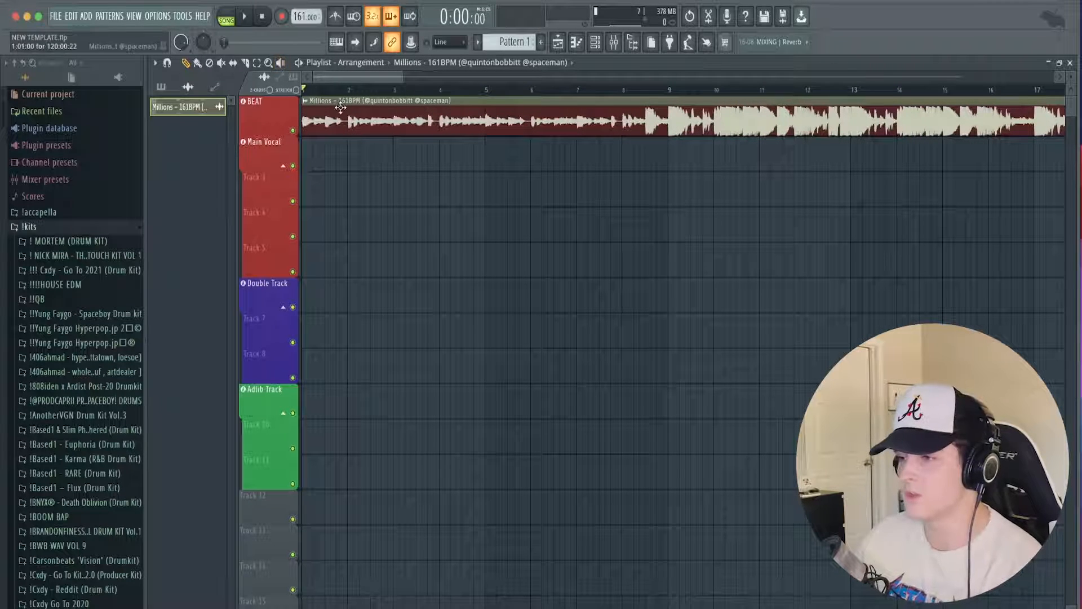
scroll(315, 93, down, 5)
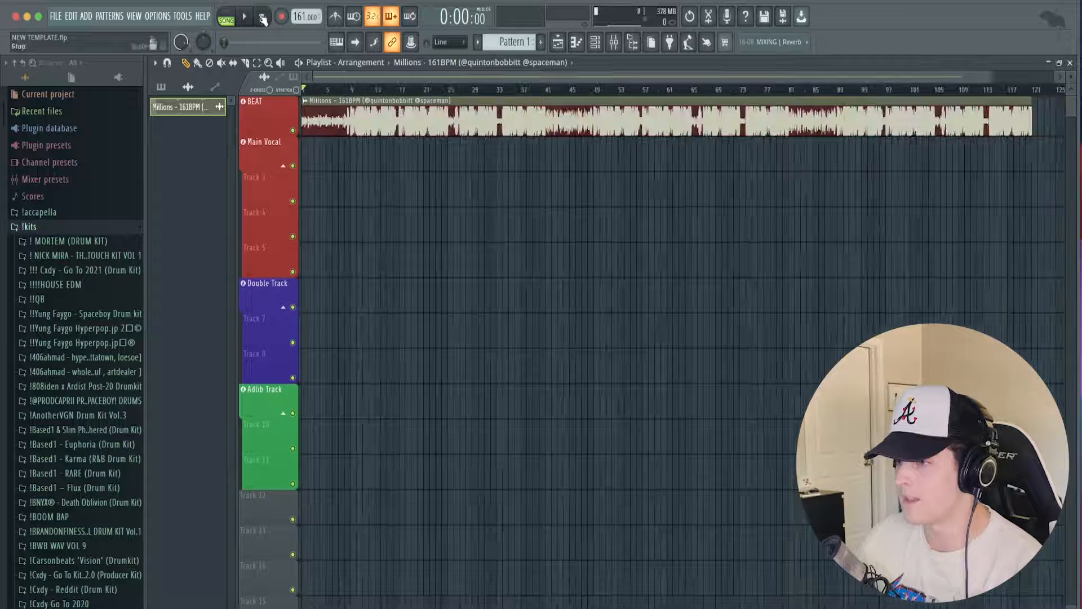
Step: Set the Main Vocal mixer track's recording source to mono Input 1, and mute the track after monitoring it
key(F9)
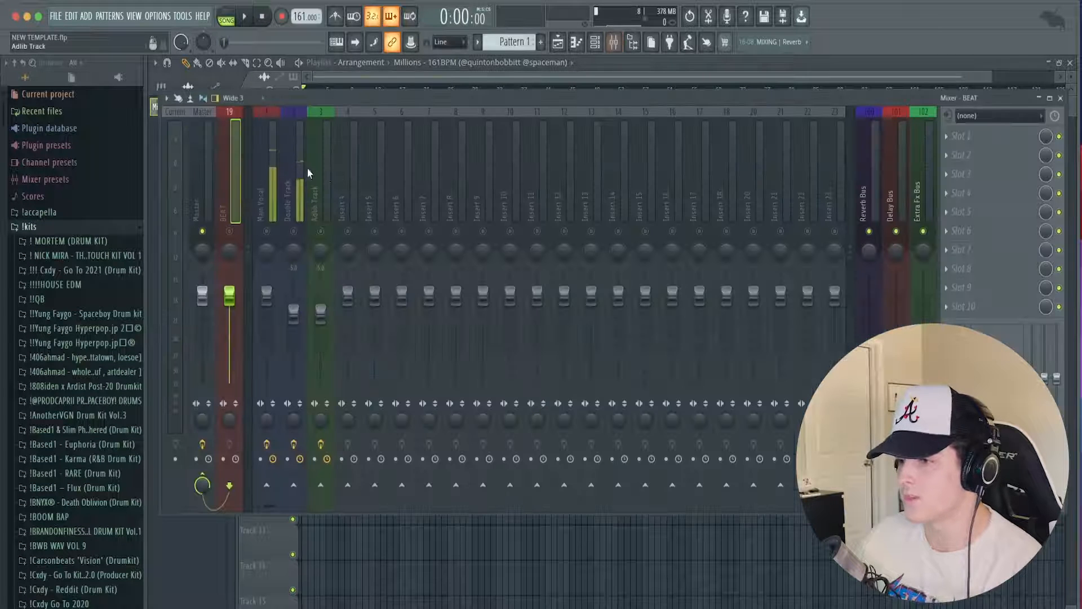
click(268, 217)
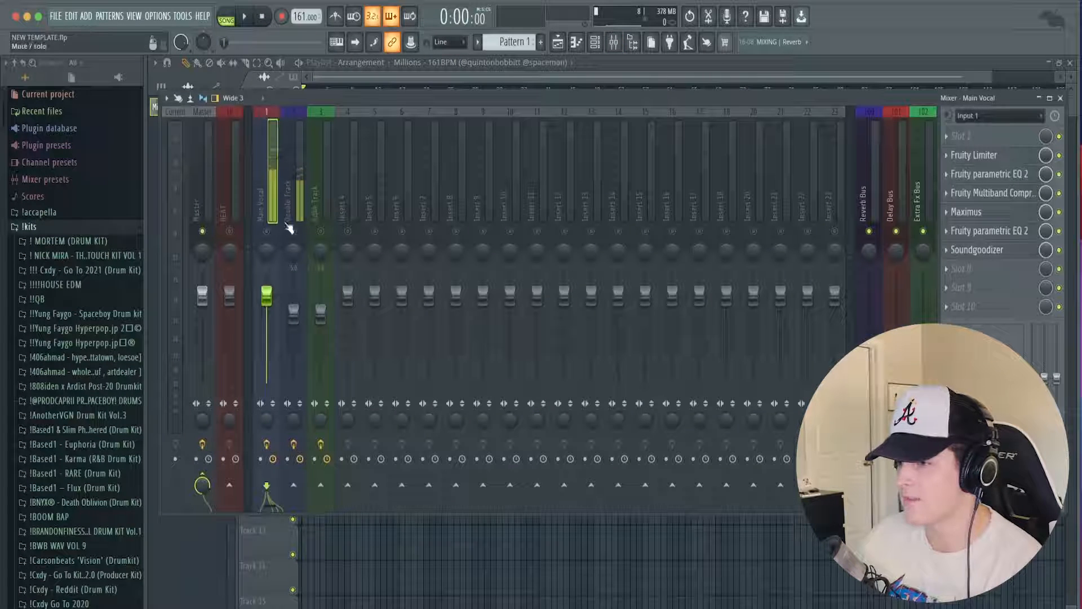
click(985, 117)
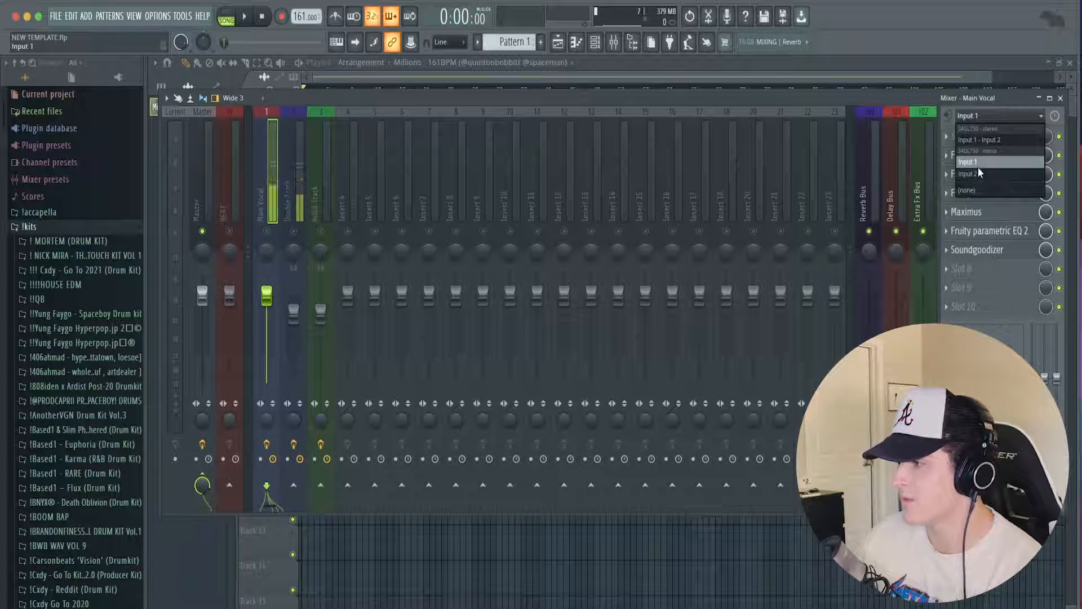
click(972, 167)
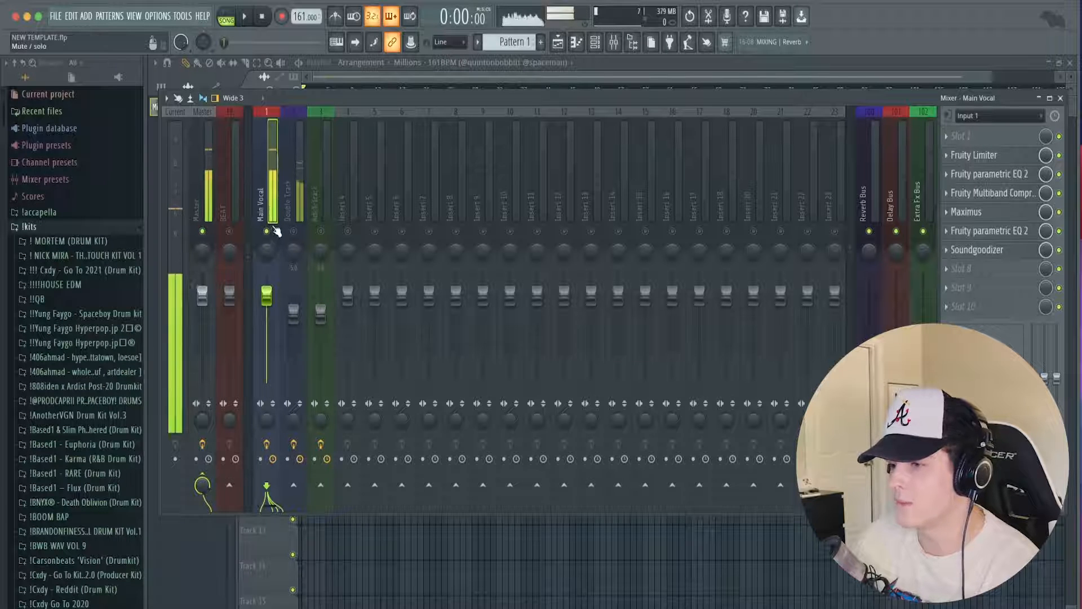
click(268, 231)
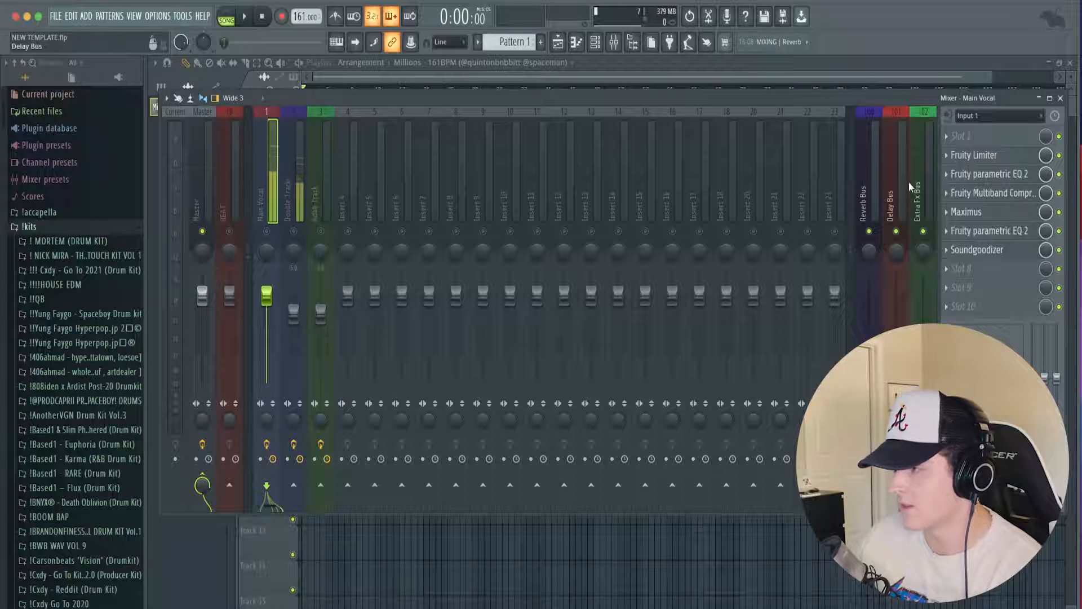
Step: Inspect the effect chains on the Reverb Bus, Delay Bus and Extra Fx Bus mixer tracks
click(871, 202)
click(902, 202)
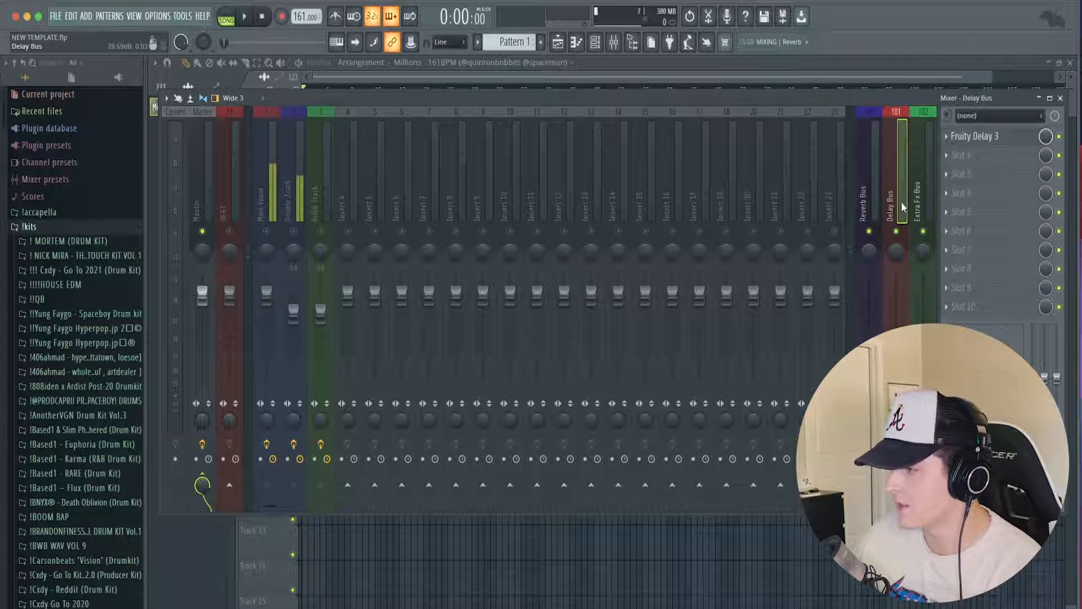
click(928, 202)
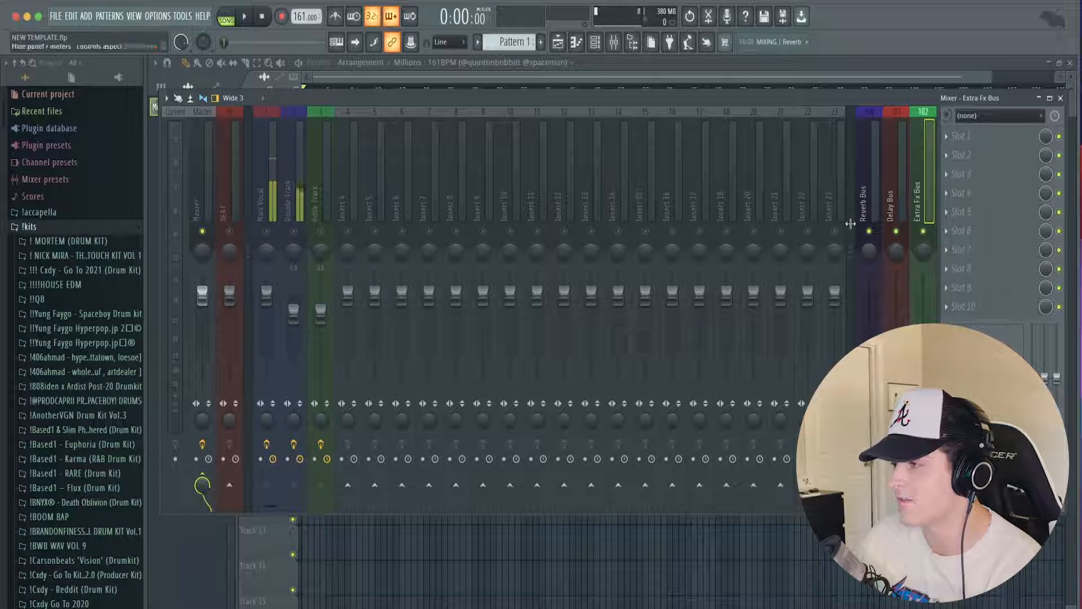
click(871, 202)
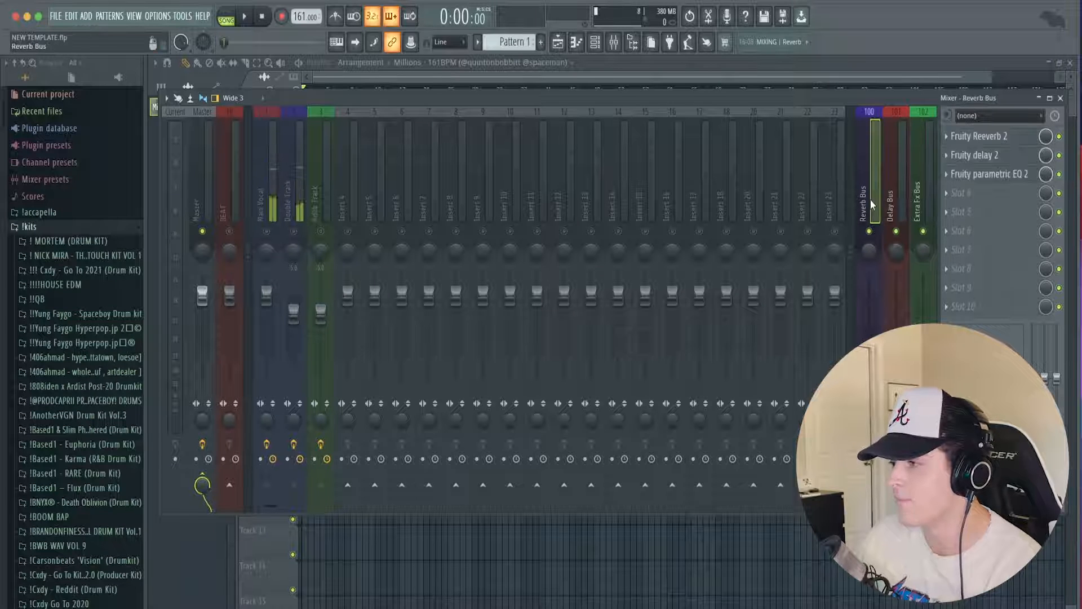
Step: Audition the unmuted Main Vocal with the Reverb Bus volume raised to about 36%, and mute the Reverb Bus
click(272, 217)
click(267, 231)
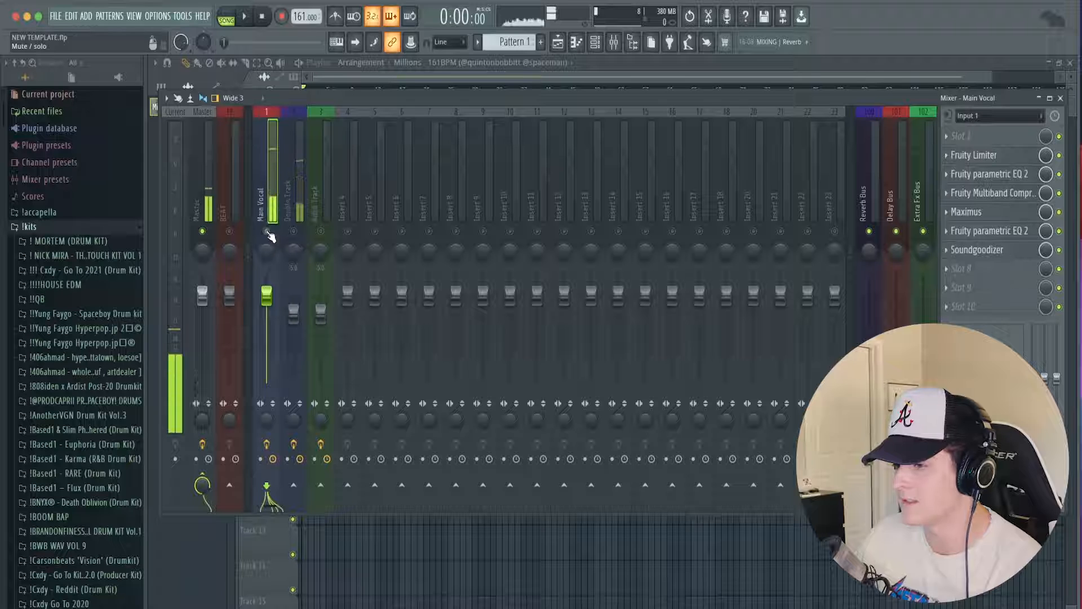
drag(869, 383, 868, 350)
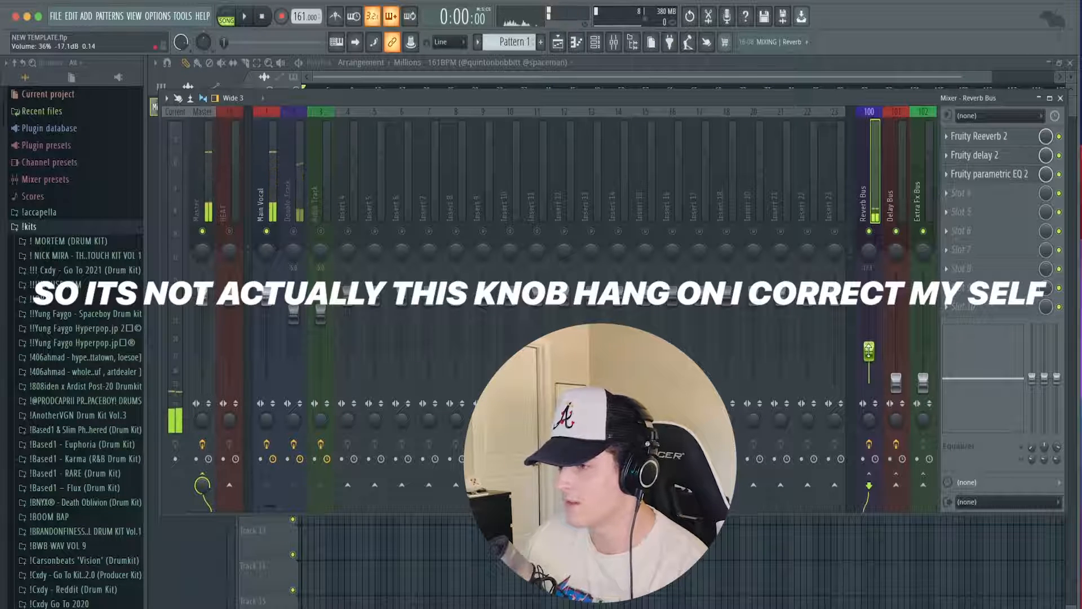
click(869, 232)
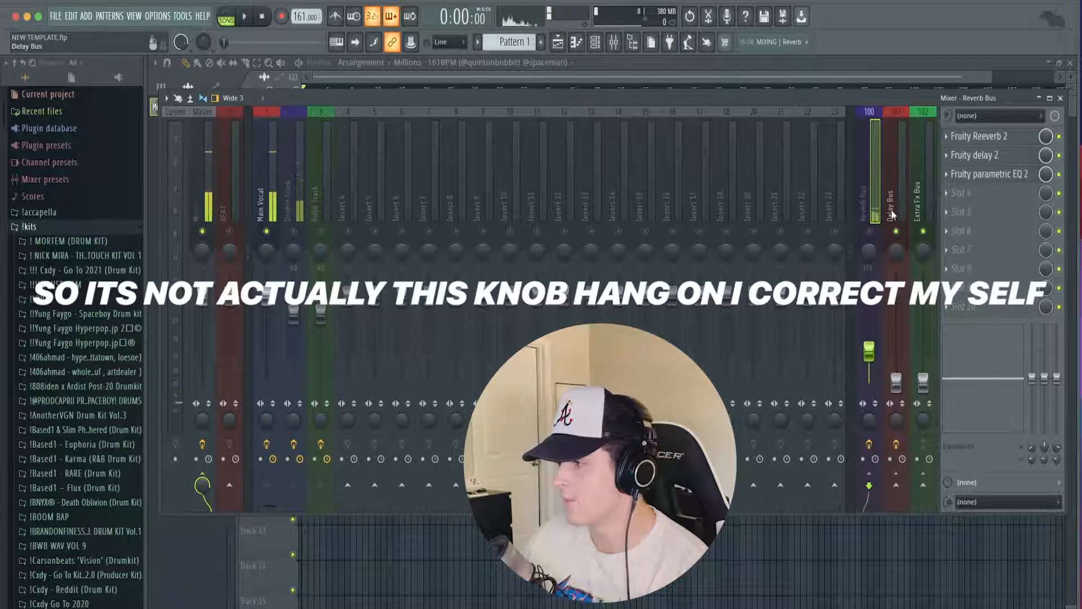
Step: Audition the Delay Bus at about 40% volume while viewing its Fruity Delay 3, and bring its fader fully down and mute it
drag(893, 377, 893, 343)
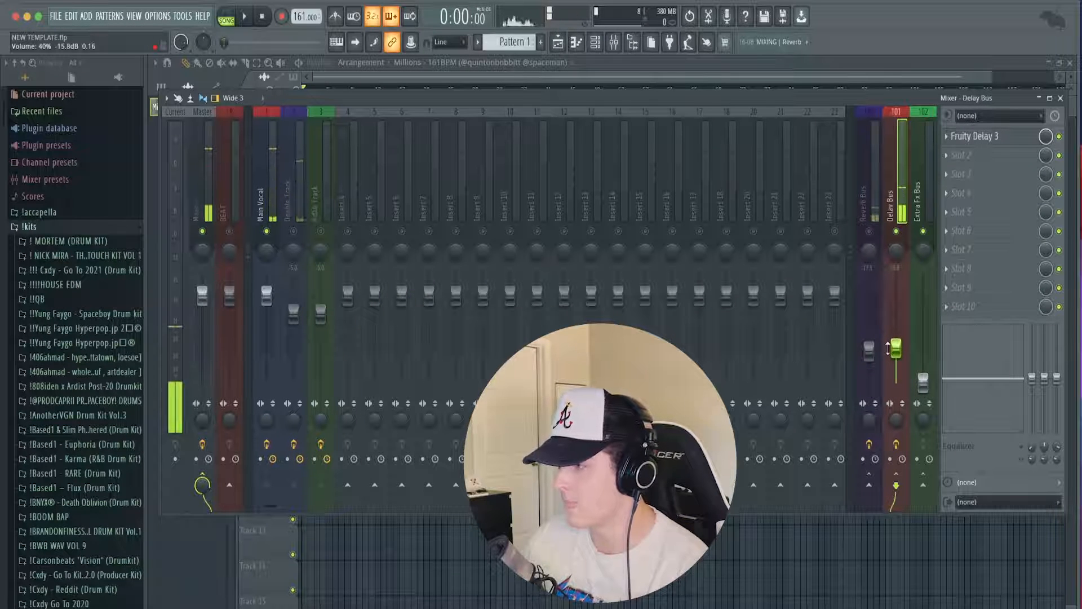
click(980, 141)
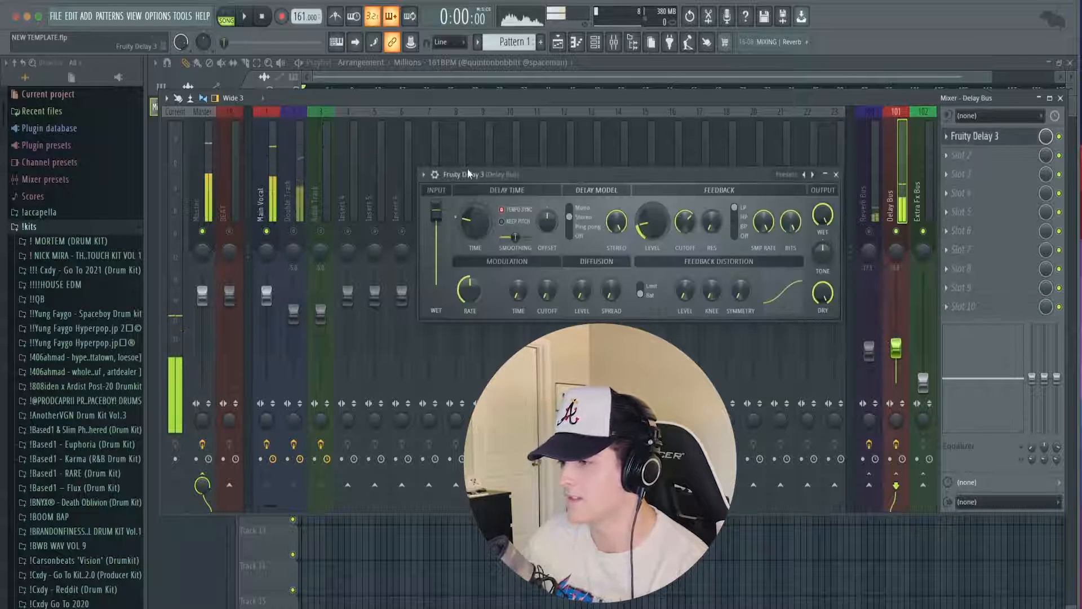
click(839, 172)
drag(897, 350, 898, 386)
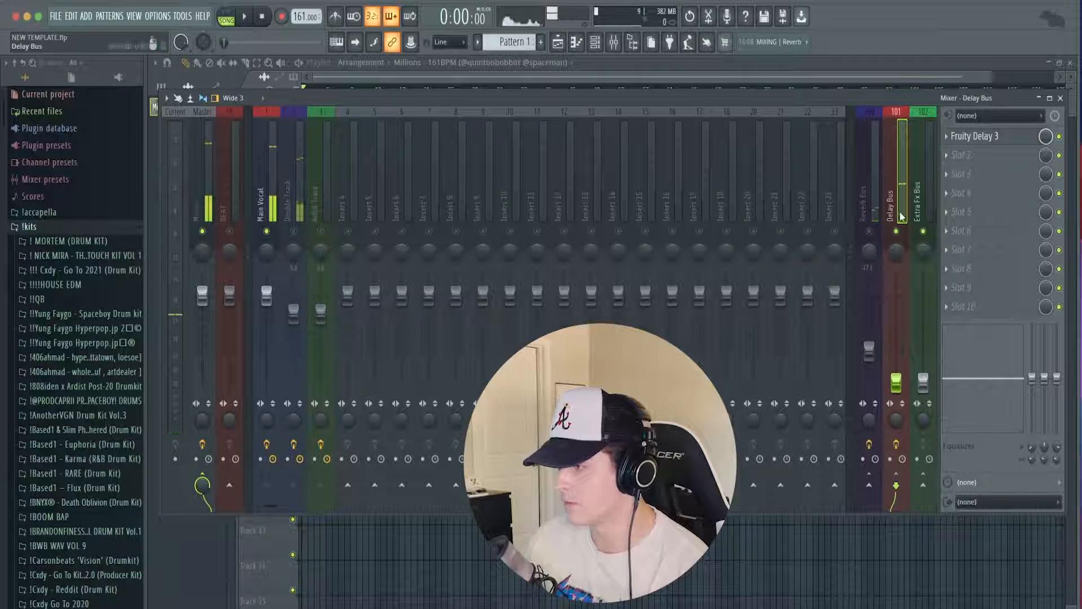
click(896, 231)
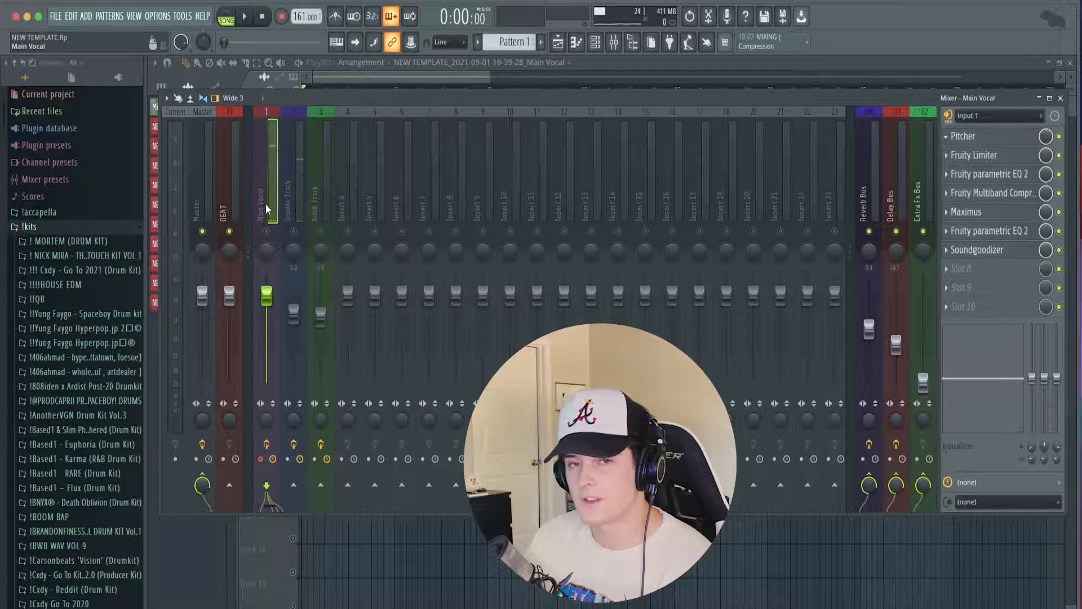
Step: Raise the Reverb, Delay and Extra Fx bus faders level with the Master fader, and adjust the Adlib Track's send to the Reverb Bus
click(325, 202)
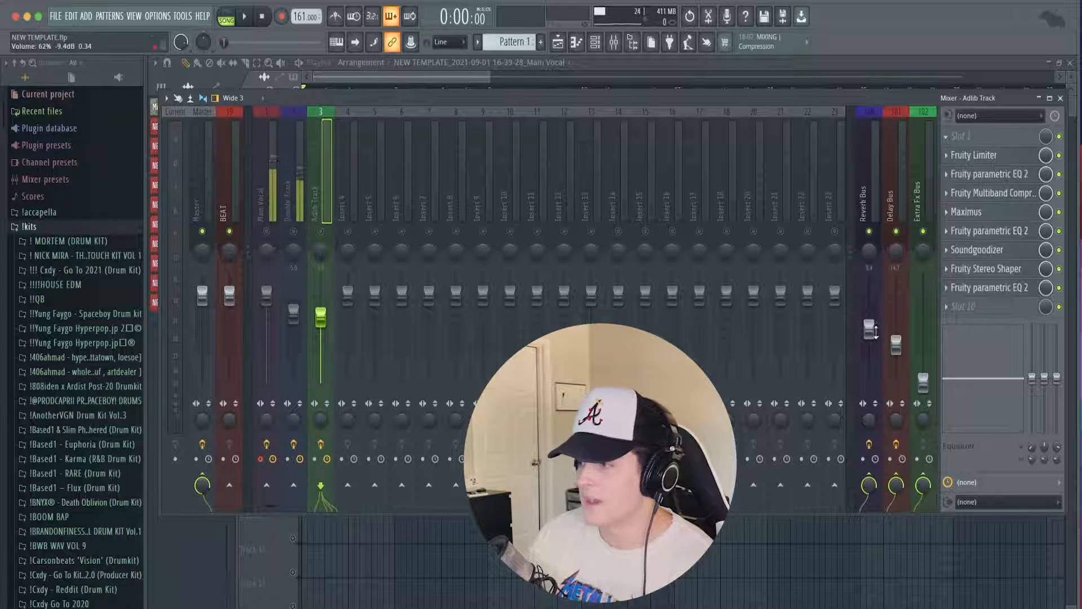
drag(869, 330, 869, 294)
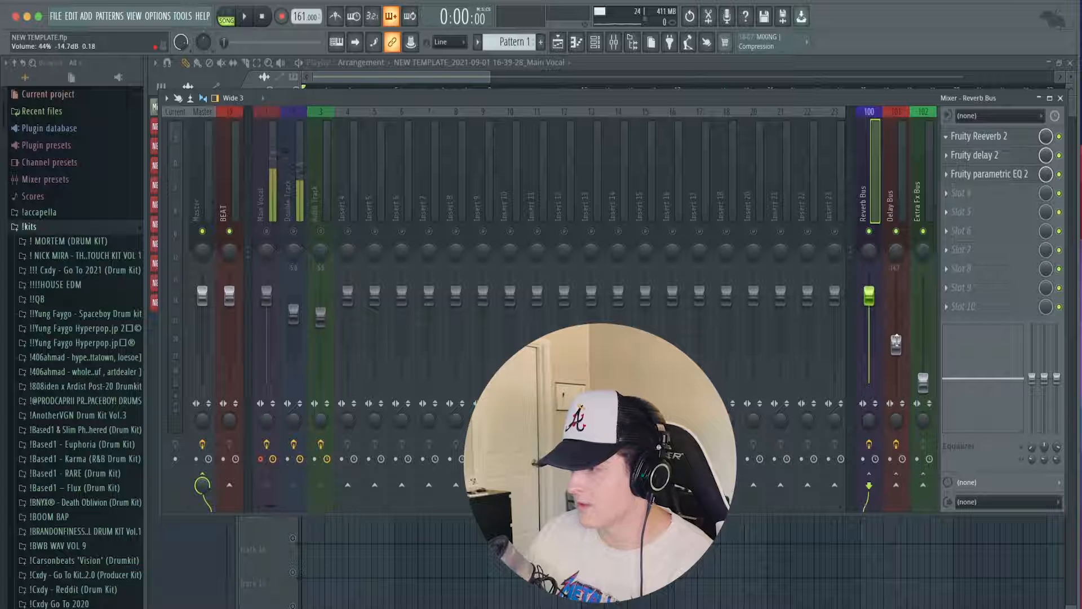
drag(897, 344, 896, 295)
drag(923, 383, 923, 295)
click(327, 206)
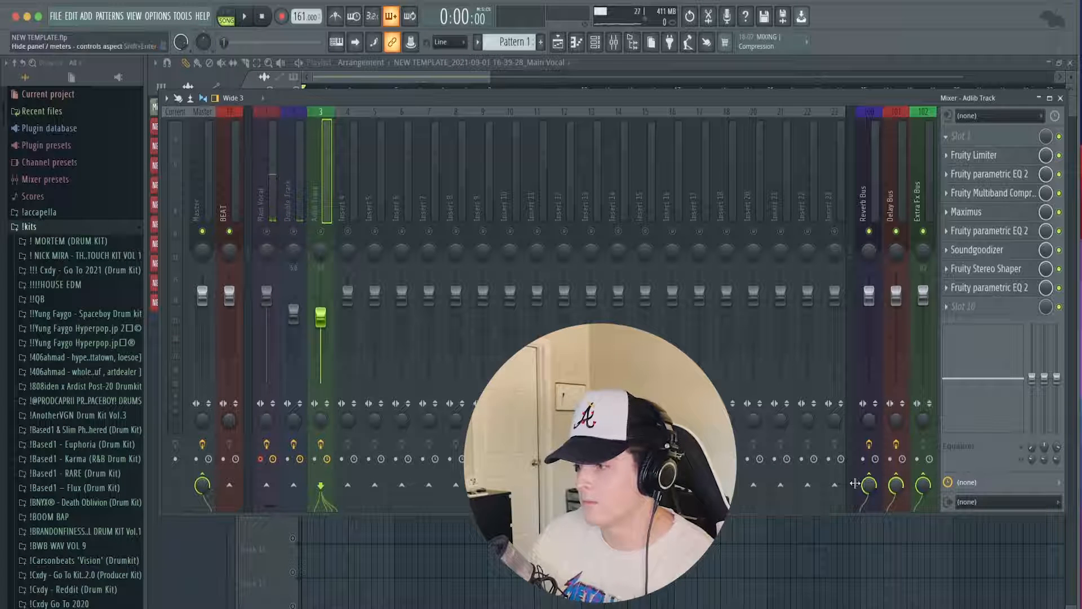
drag(869, 484, 866, 525)
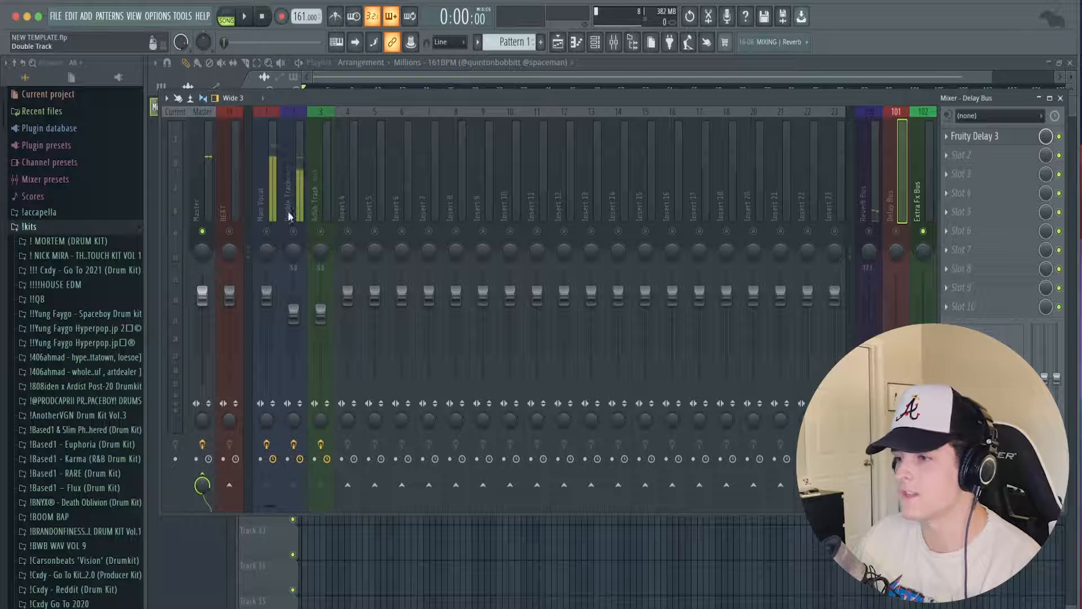
Step: Unmute the Double Track briefly to audition its vocal chain, and mute it again
click(297, 219)
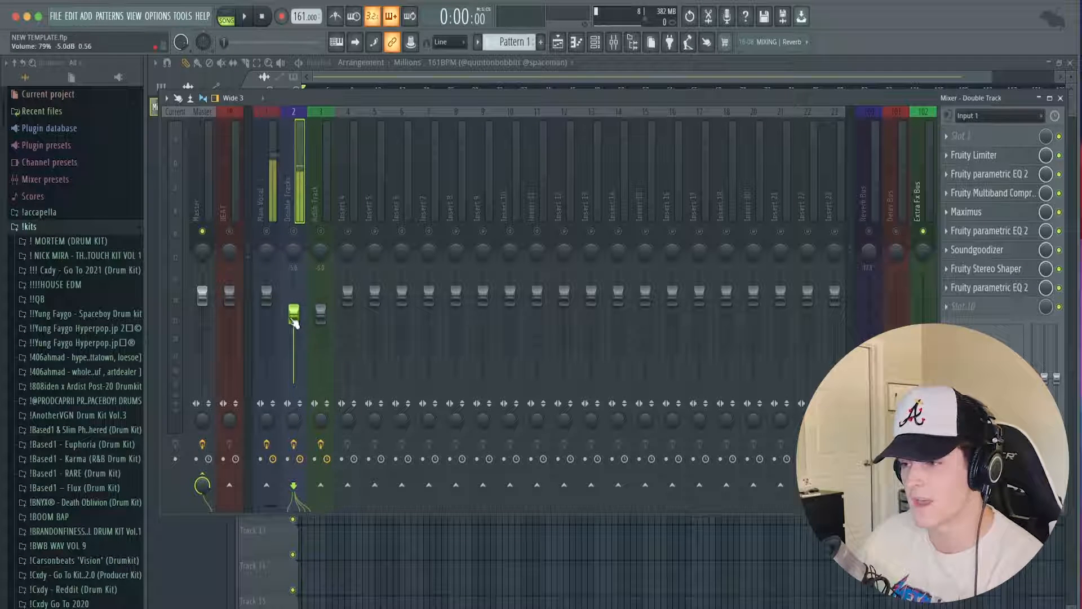
click(294, 231)
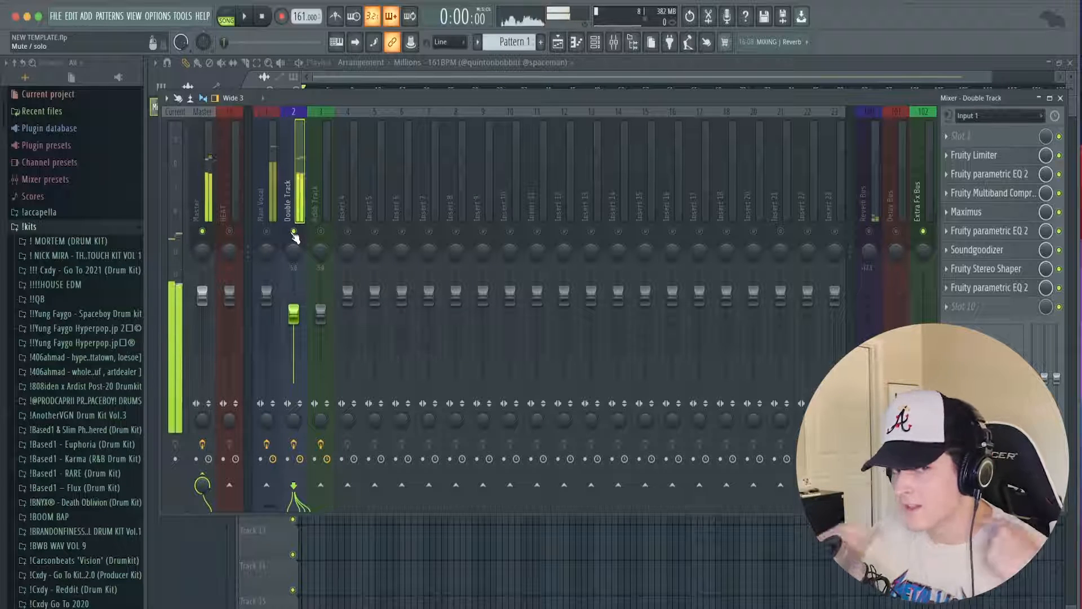
click(294, 231)
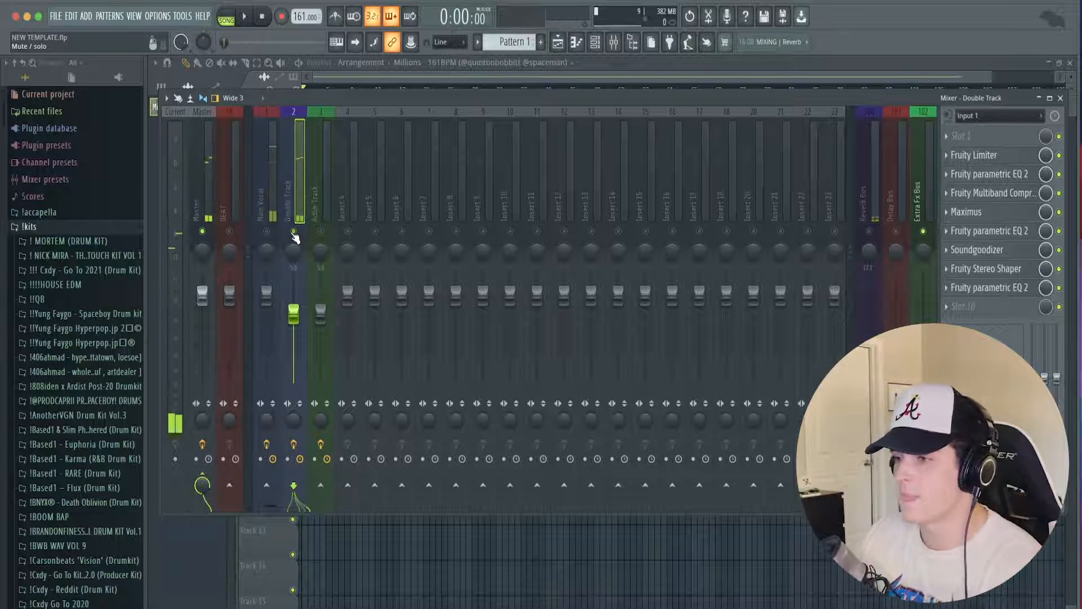
Step: Set the Adlib Track's mixer volume to about 75% and raise the Reverb Bus fader
click(329, 206)
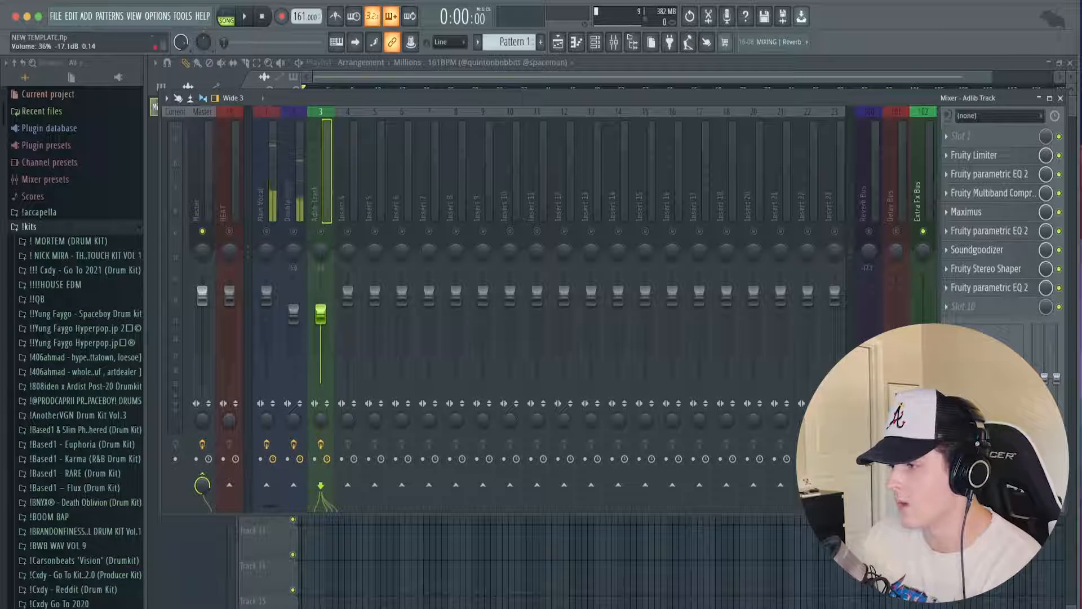
click(275, 181)
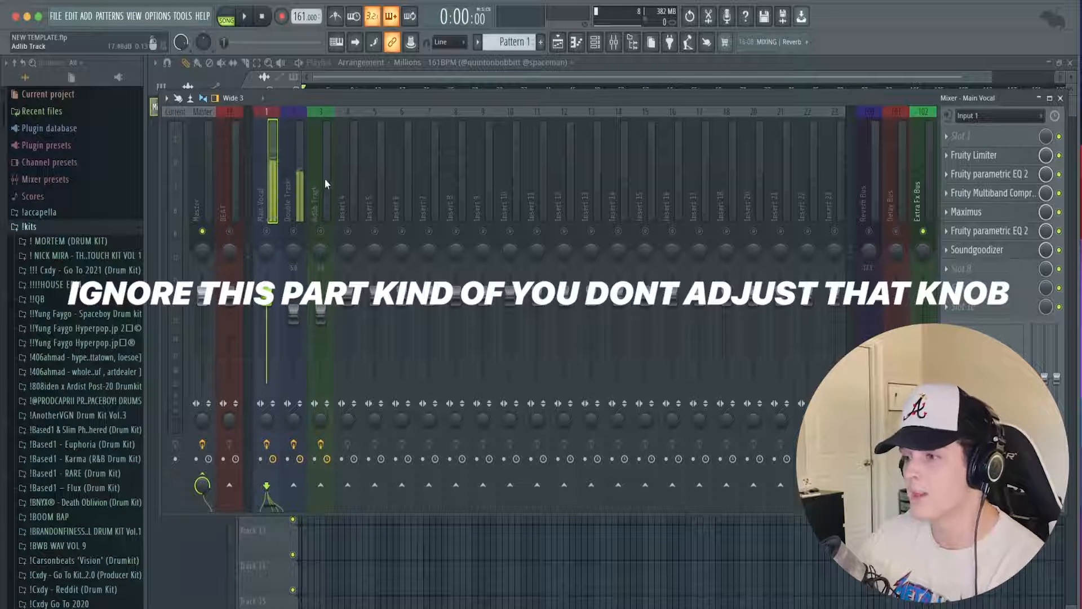
click(322, 338)
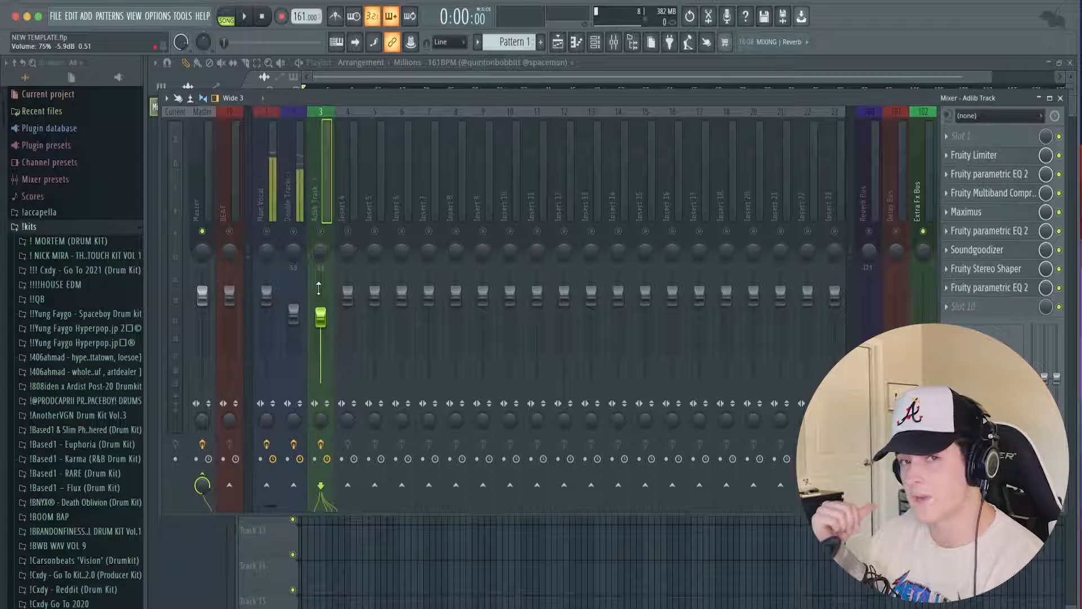
click(868, 326)
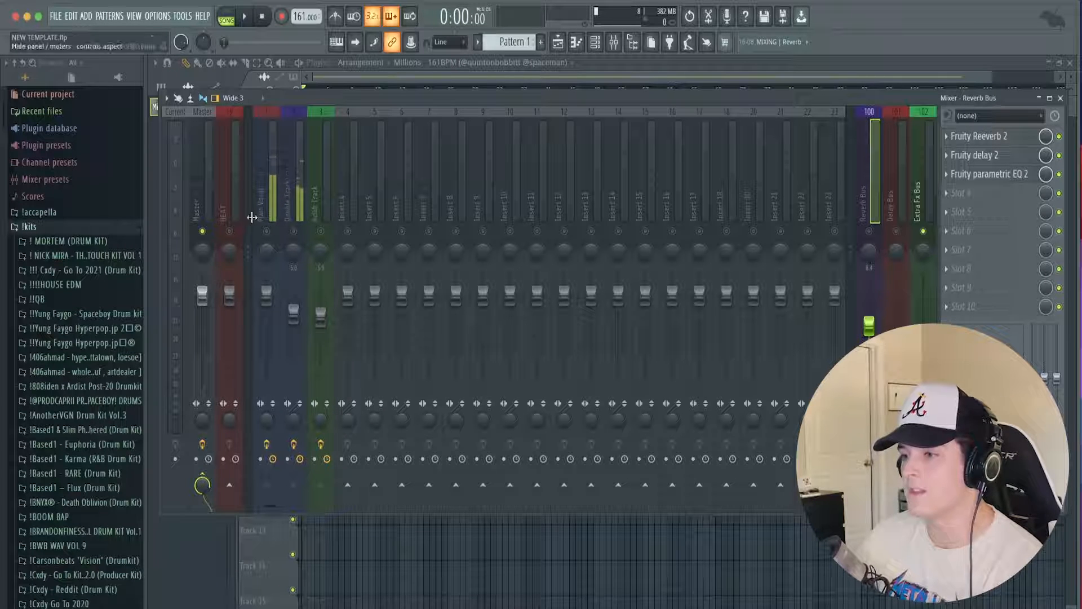
click(367, 76)
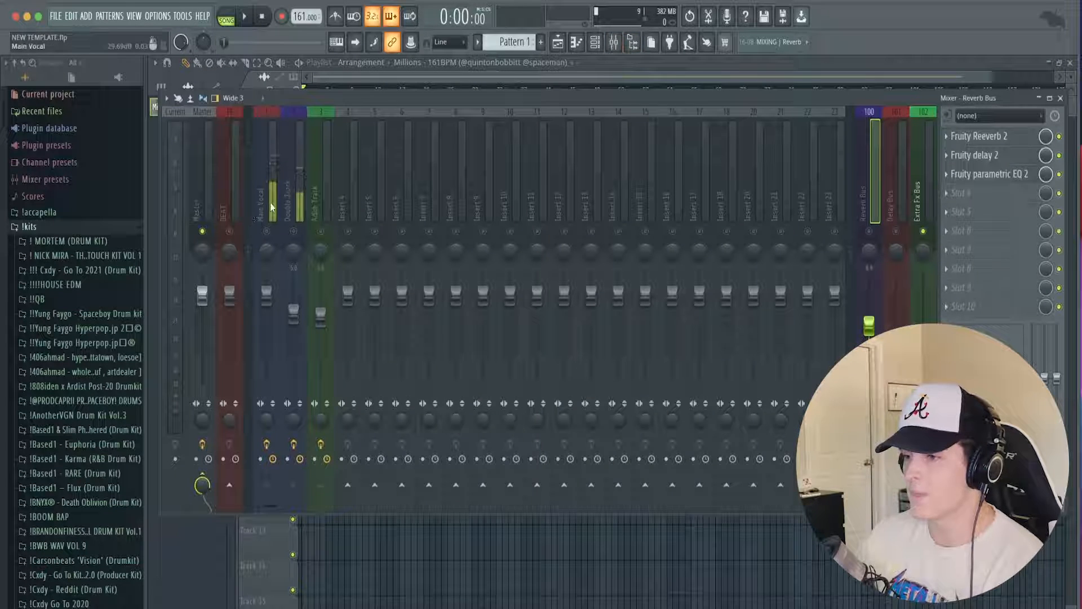
Step: Unmute and arm the Main Vocal mixer track, and enable record mode with the recording countdown turned off
click(276, 218)
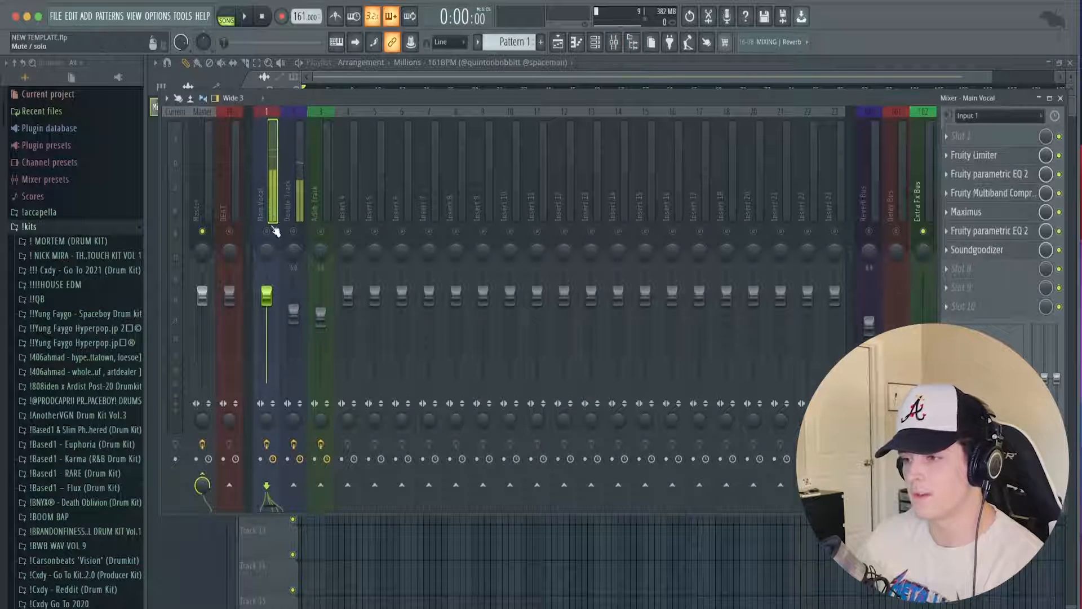
click(260, 459)
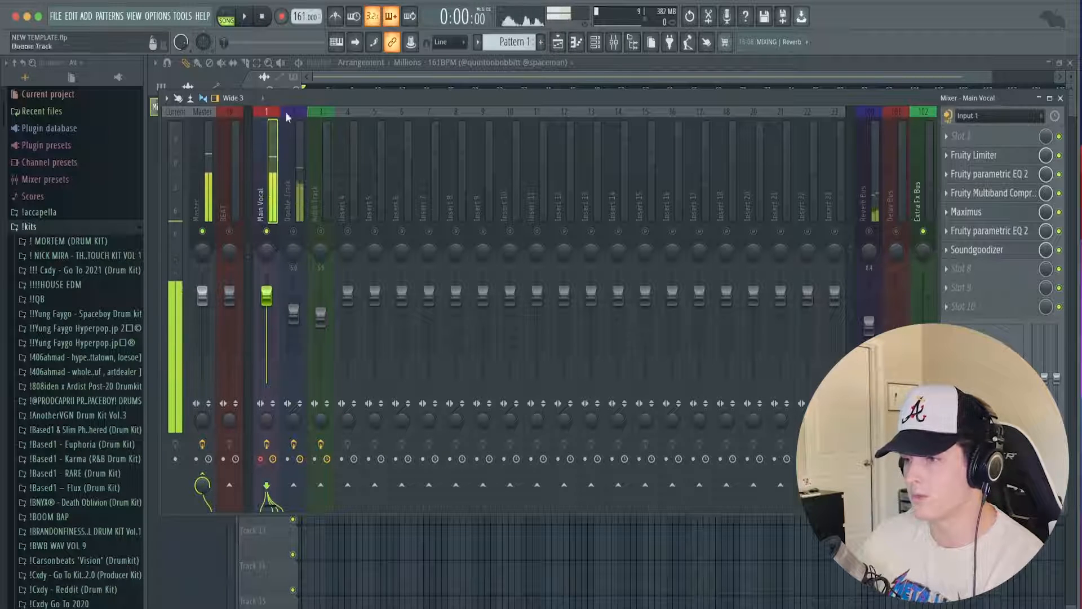
click(390, 75)
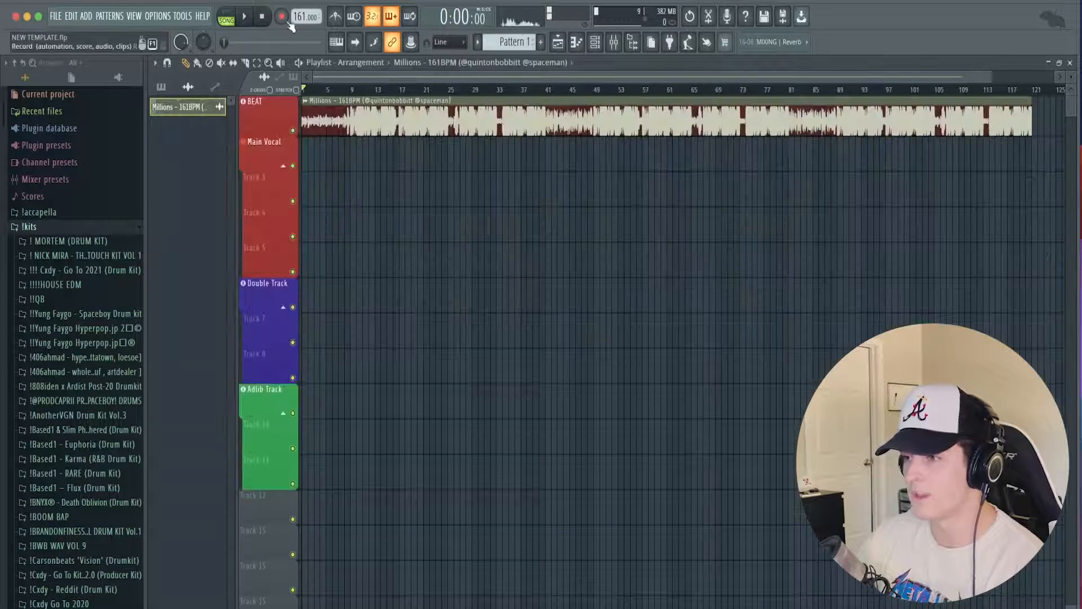
click(372, 16)
scroll(380, 76, up, 2)
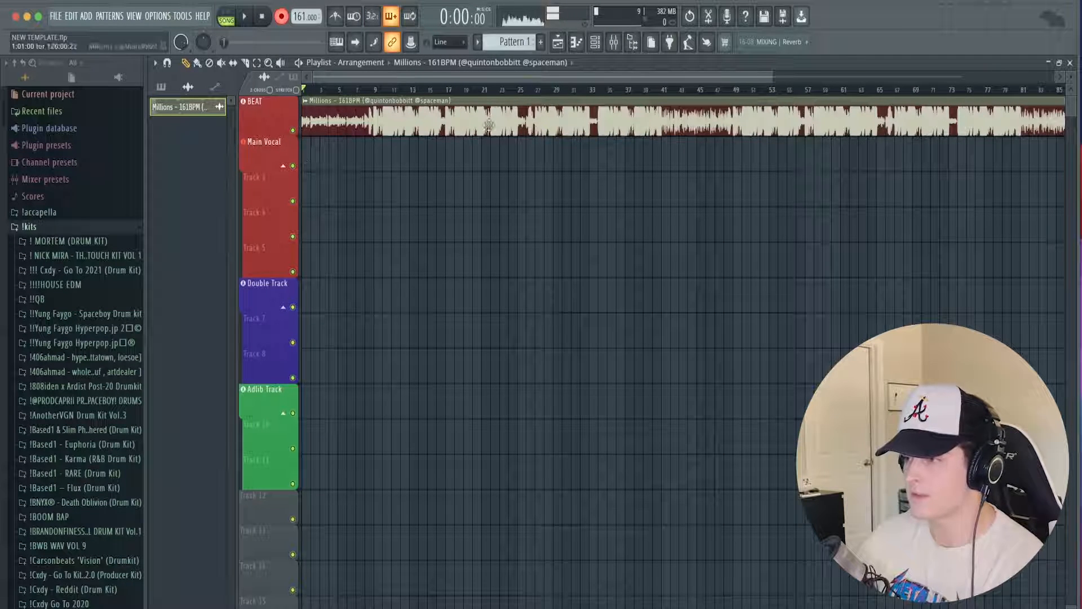
Step: Check the Main Vocal mixer channel and record a short vocal take over the start of the beat
click(613, 45)
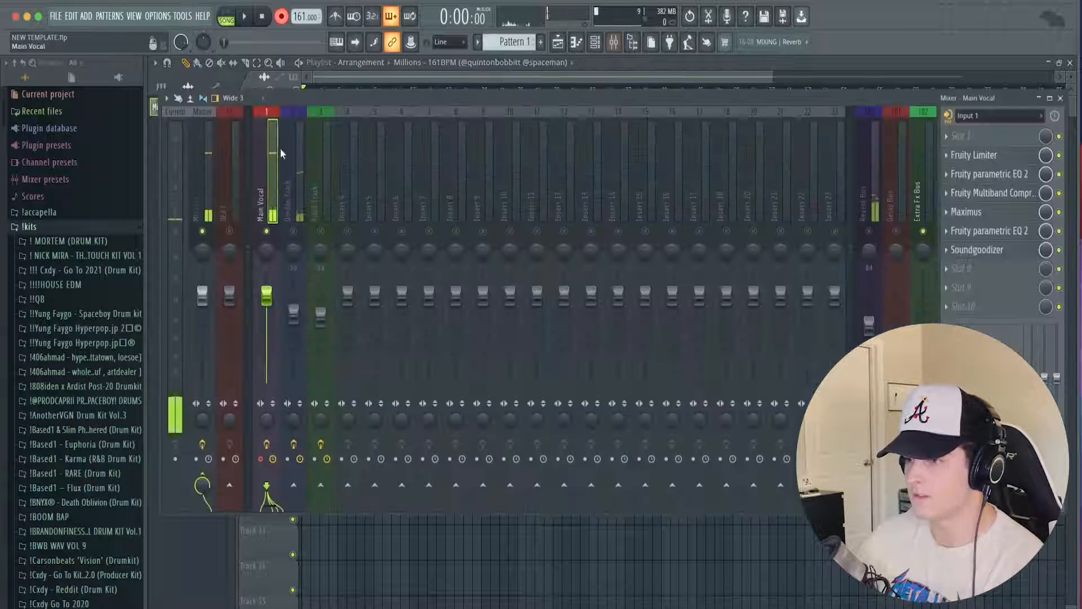
click(363, 82)
click(613, 42)
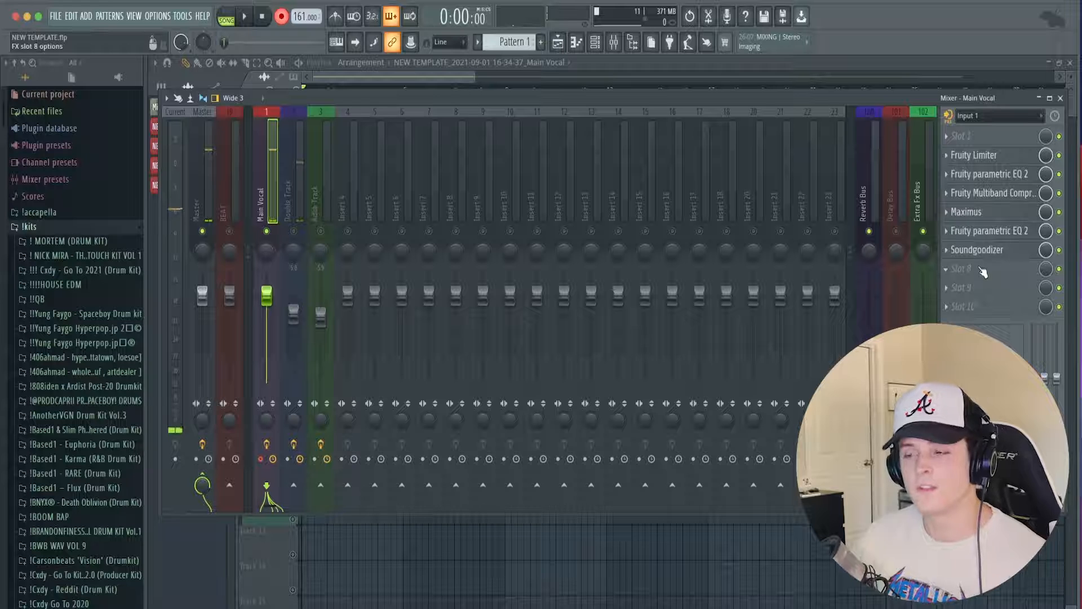
click(399, 76)
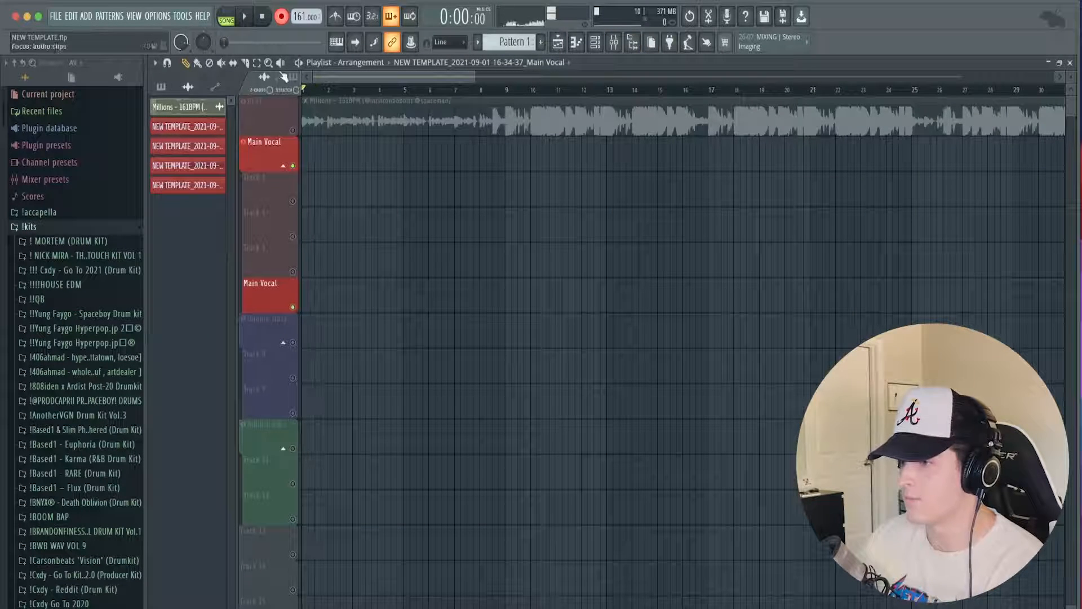
click(613, 42)
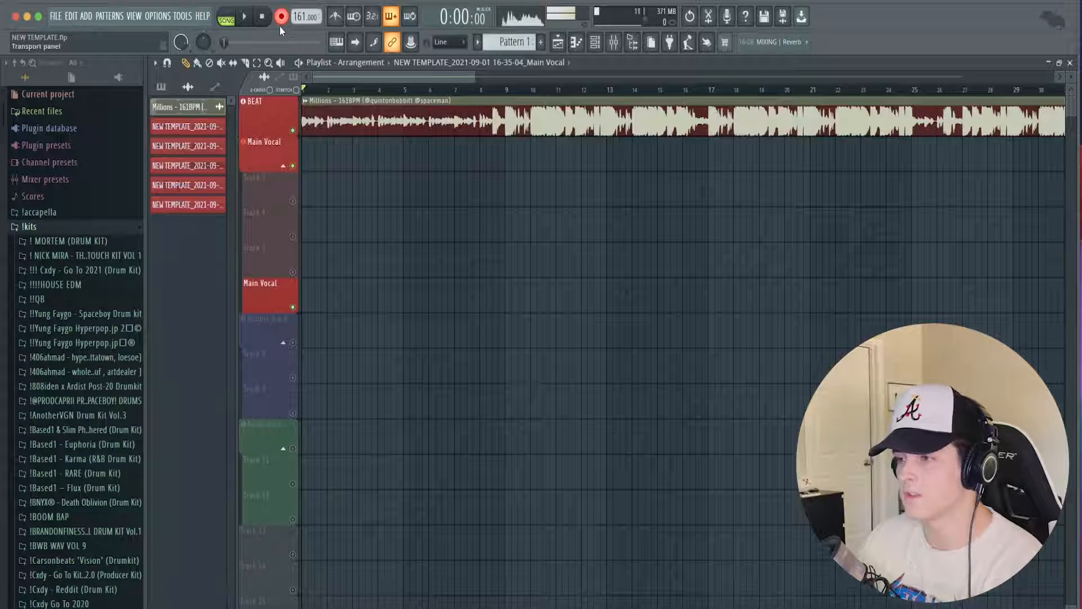
key(space)
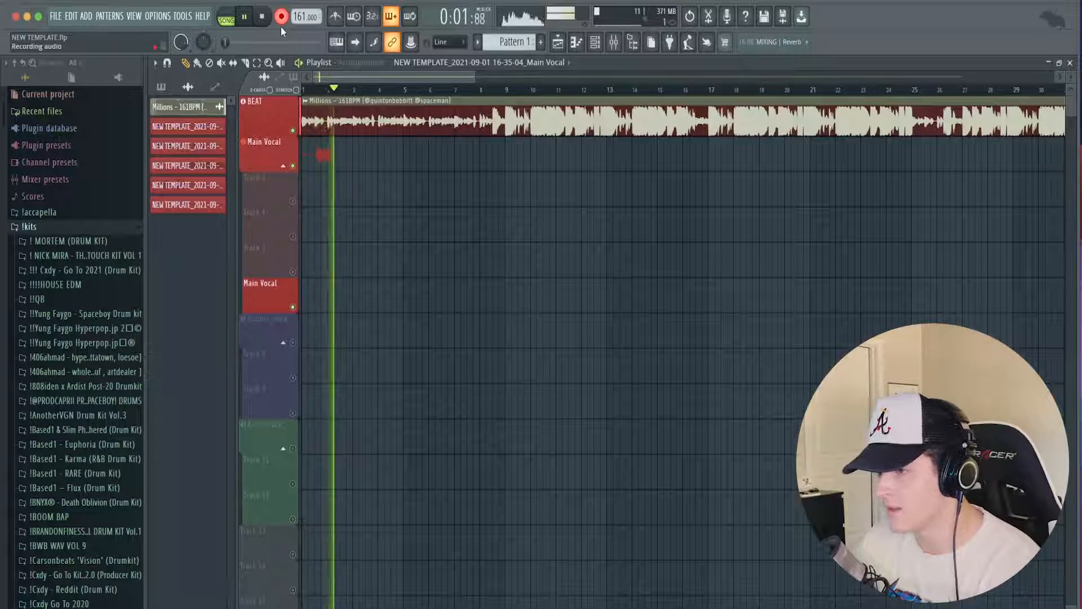
key(space)
Step: Look at the recorded clip's sample settings and play back the Main Vocal take with the beat
double_click(338, 160)
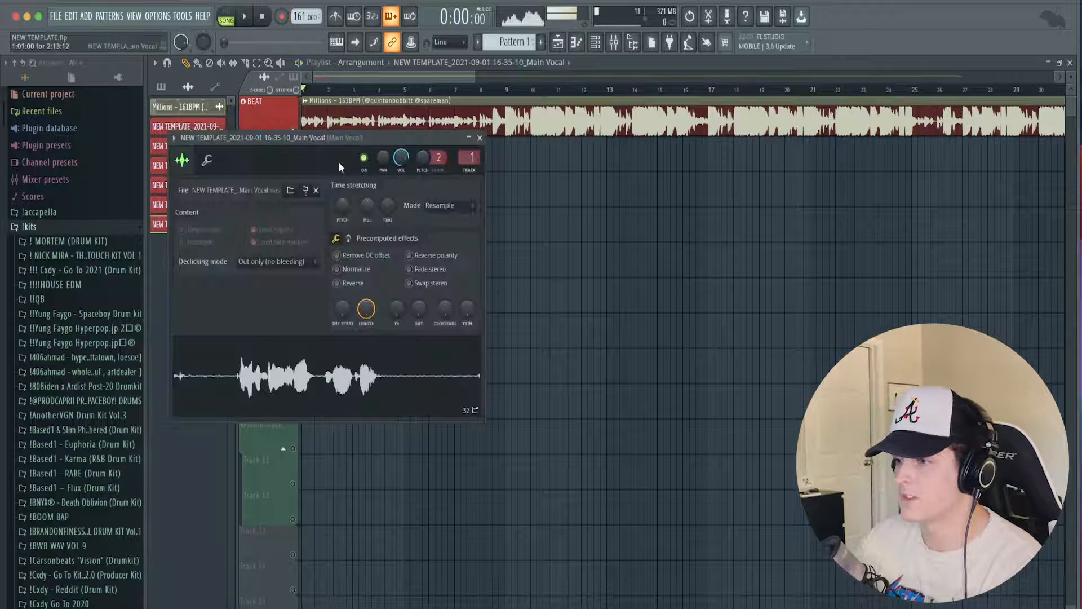
click(480, 137)
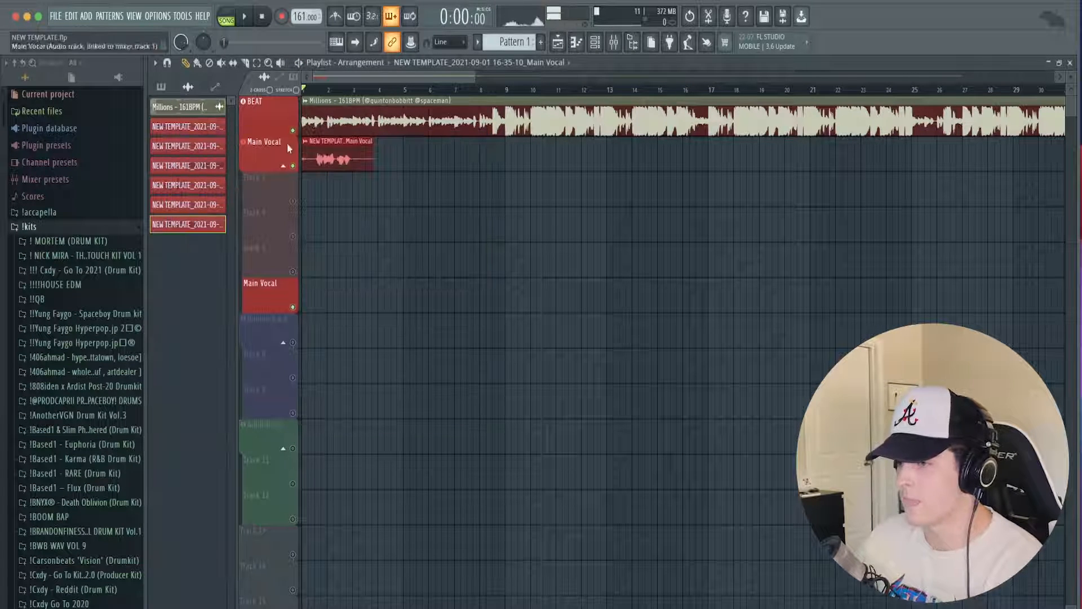
key(space)
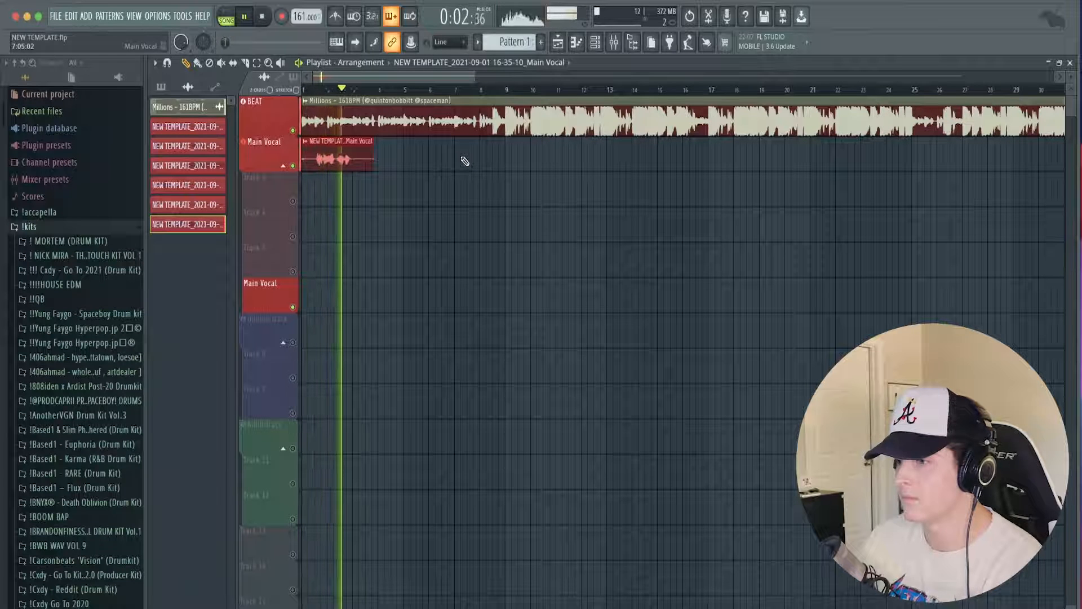
key(space)
Step: Unmute the BEAT mixer track and load the Pitcher plugin into slot 1 of the Main Vocal channel
key(F9)
click(229, 231)
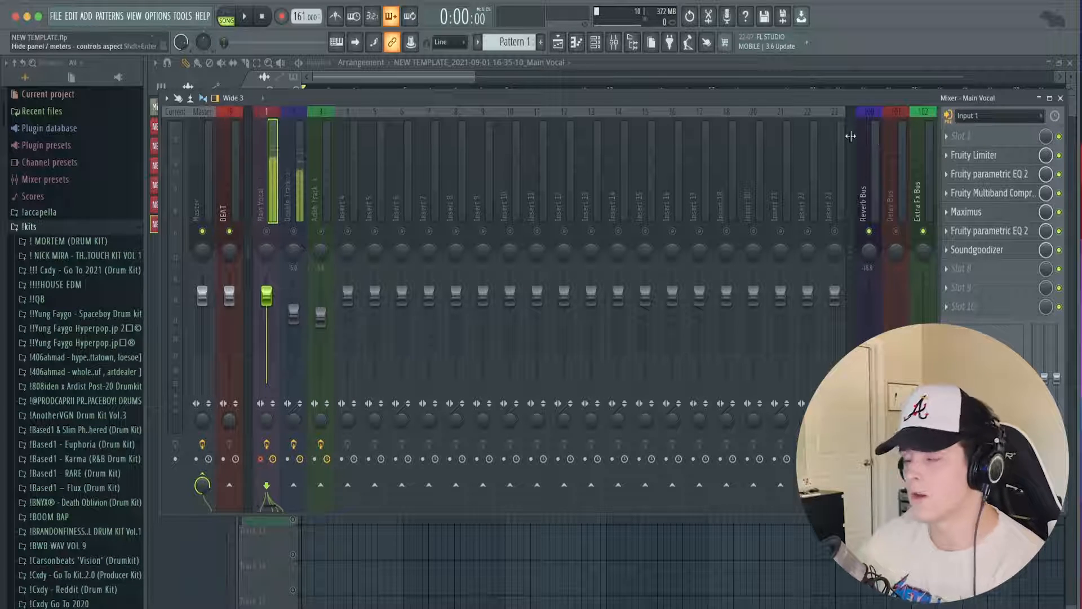
click(977, 145)
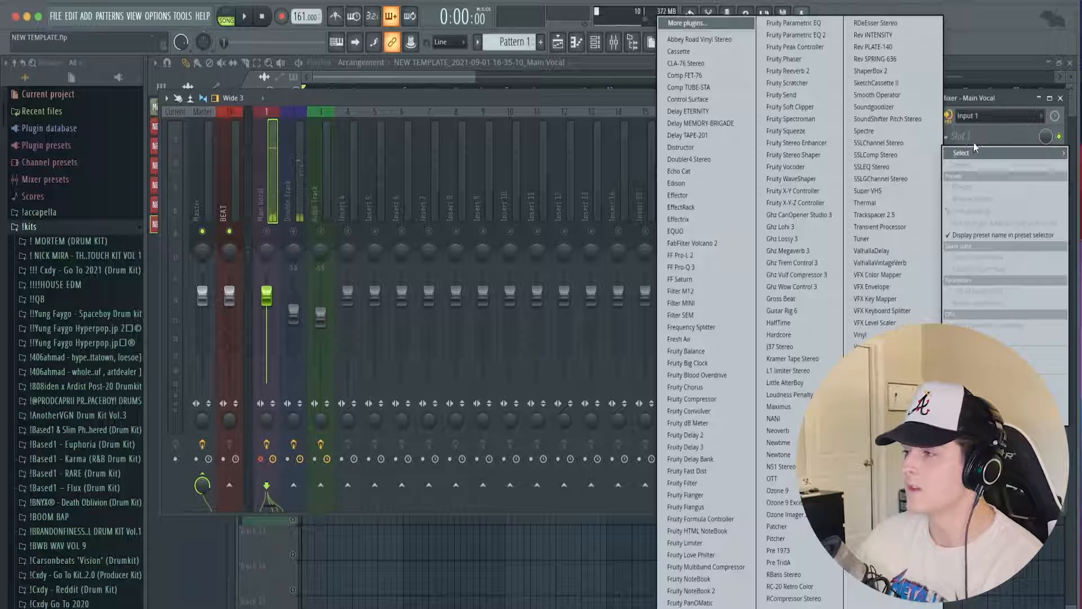
click(694, 24)
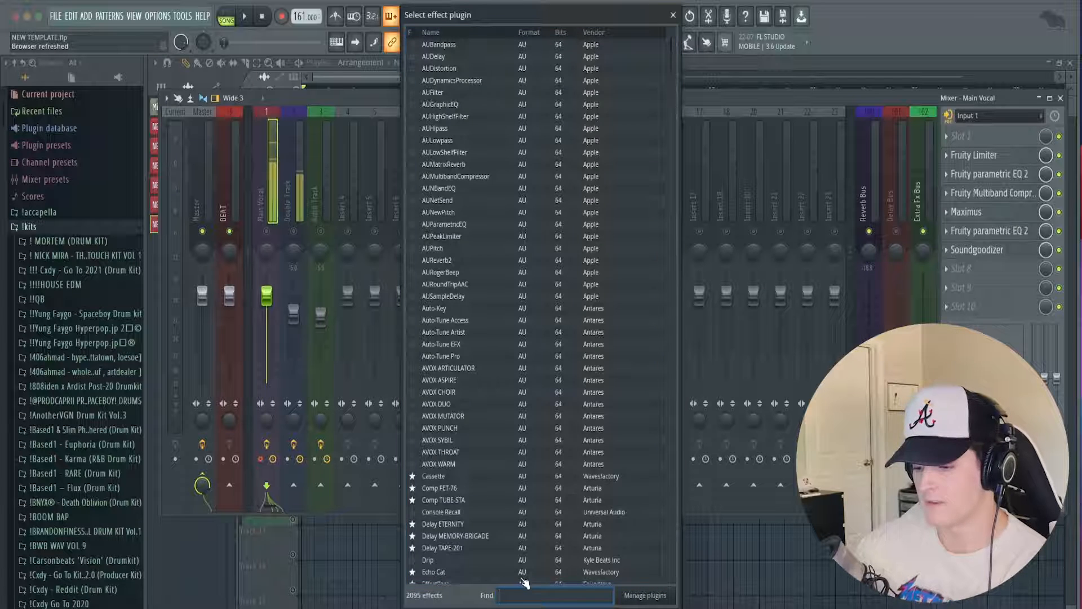
text(pitcher)
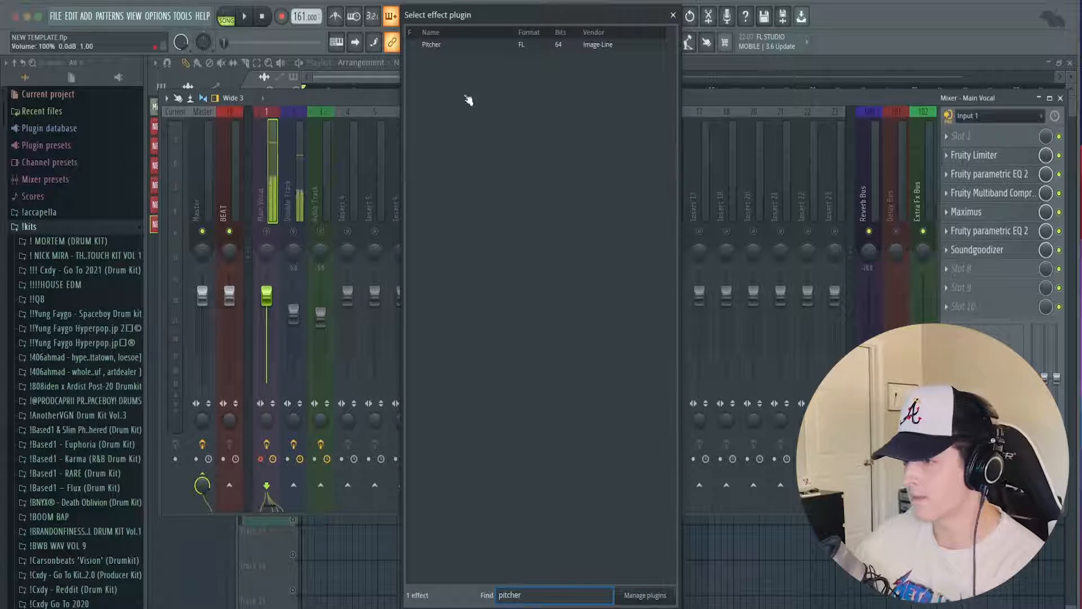
double_click(432, 44)
drag(316, 191, 478, 150)
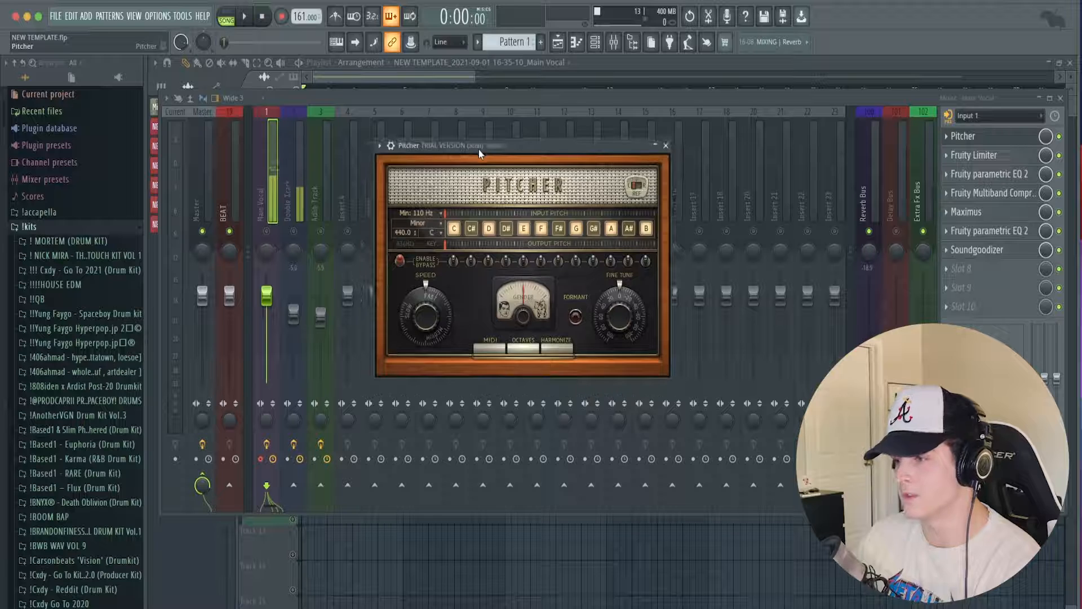
Step: Switch to Mixed In Key and analyse the Millions - 161BPM MP3 from the BEATS folder to find its key
key(F5)
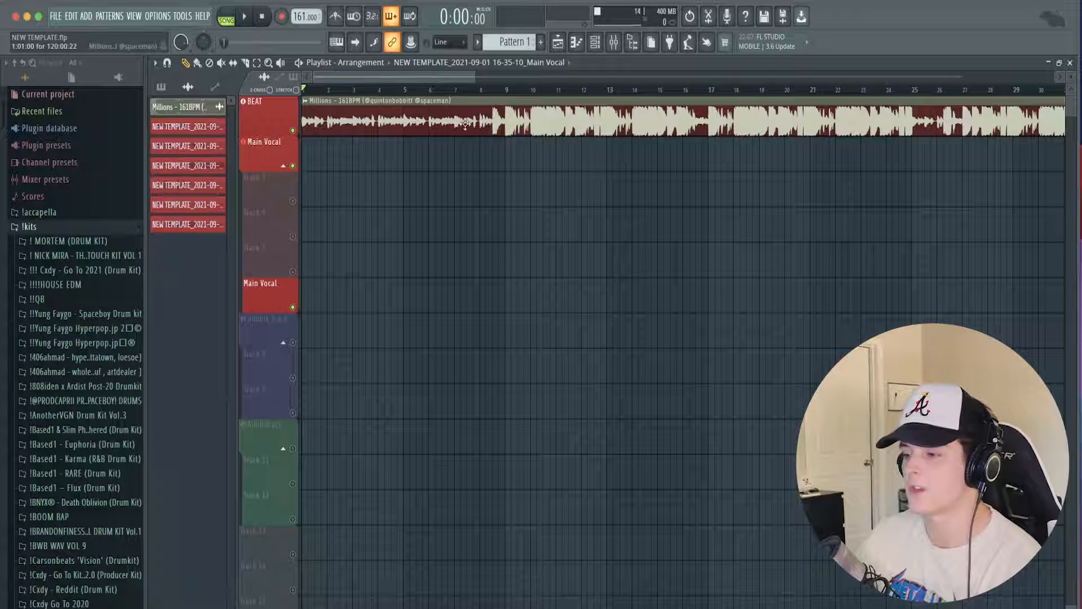
click(299, 608)
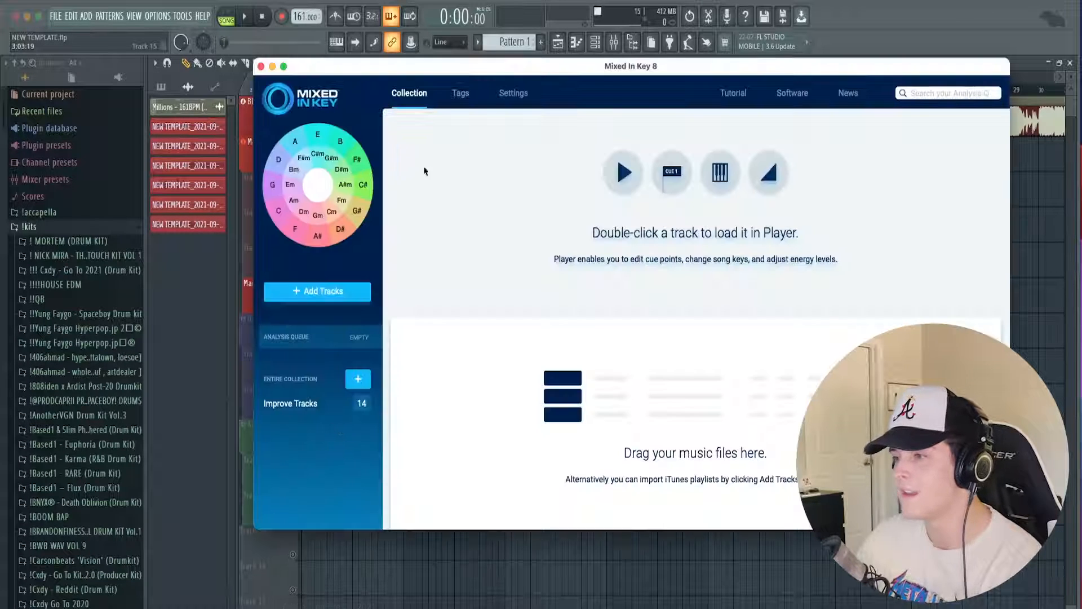
click(95, 608)
drag(607, 148, 414, 186)
click(413, 186)
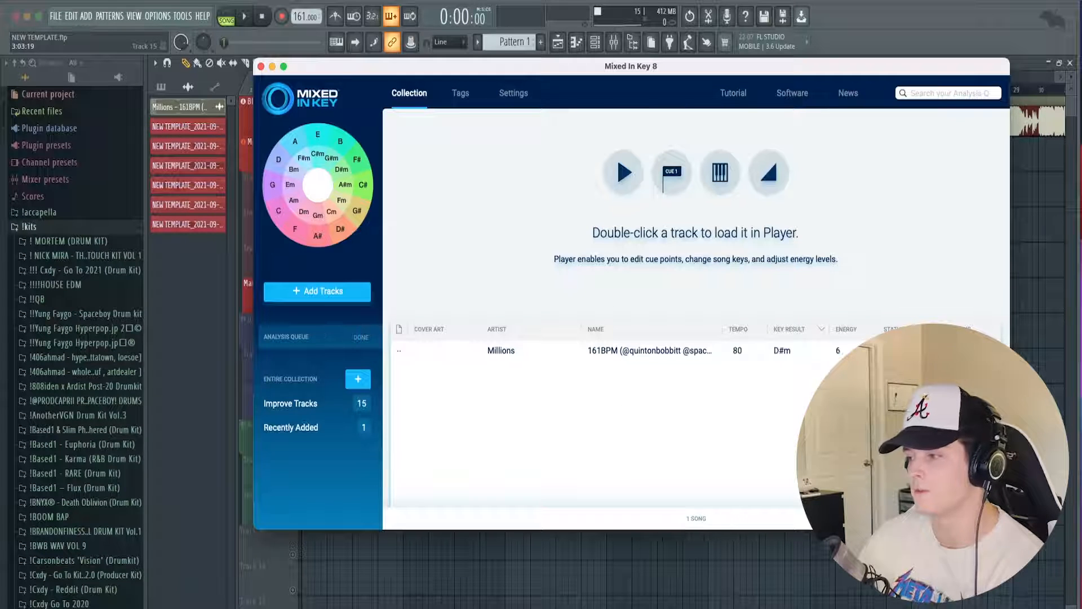
click(260, 66)
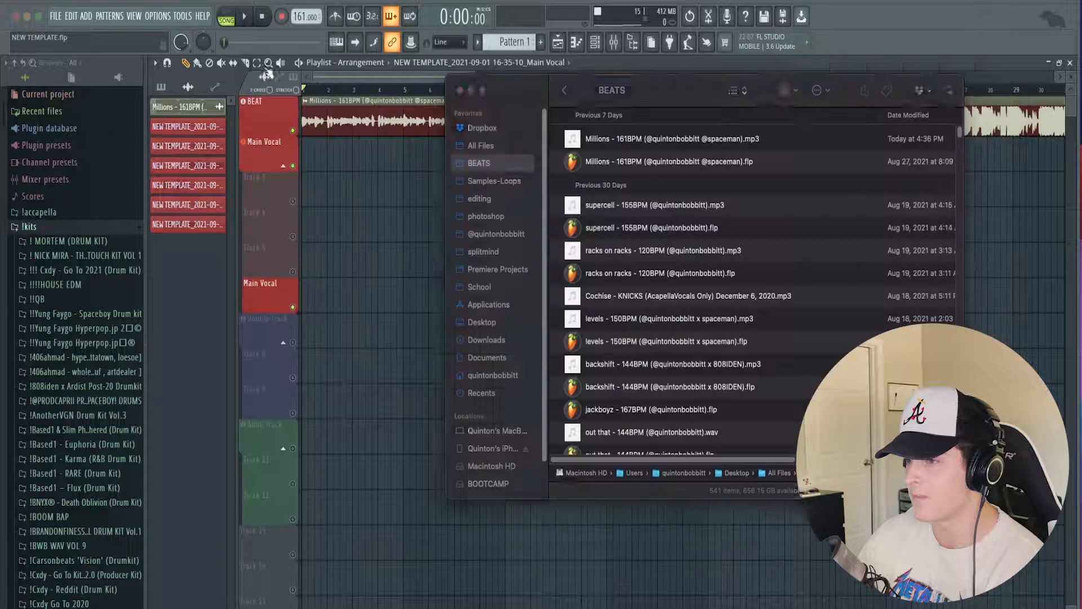
Step: Set Pitcher on the Main Vocal channel to the Minor scale in the key of D#
click(350, 103)
click(613, 41)
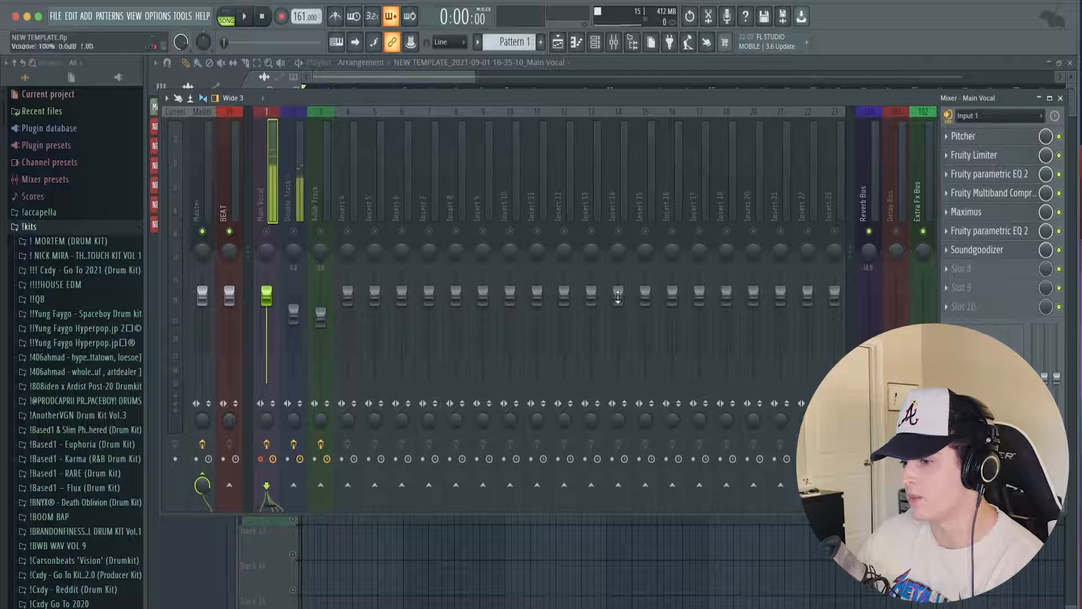
click(964, 136)
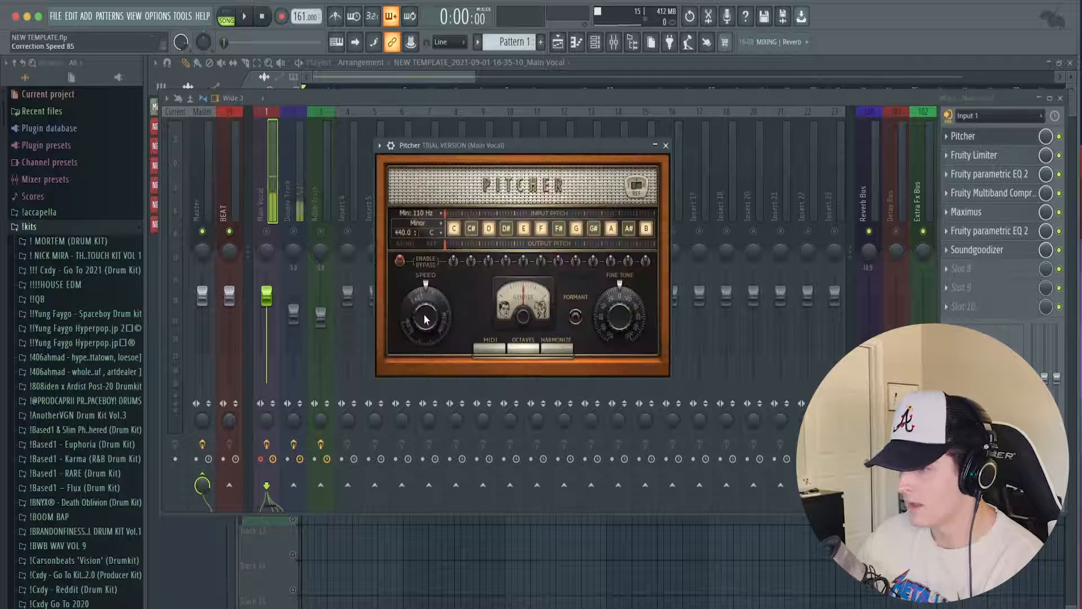
click(426, 222)
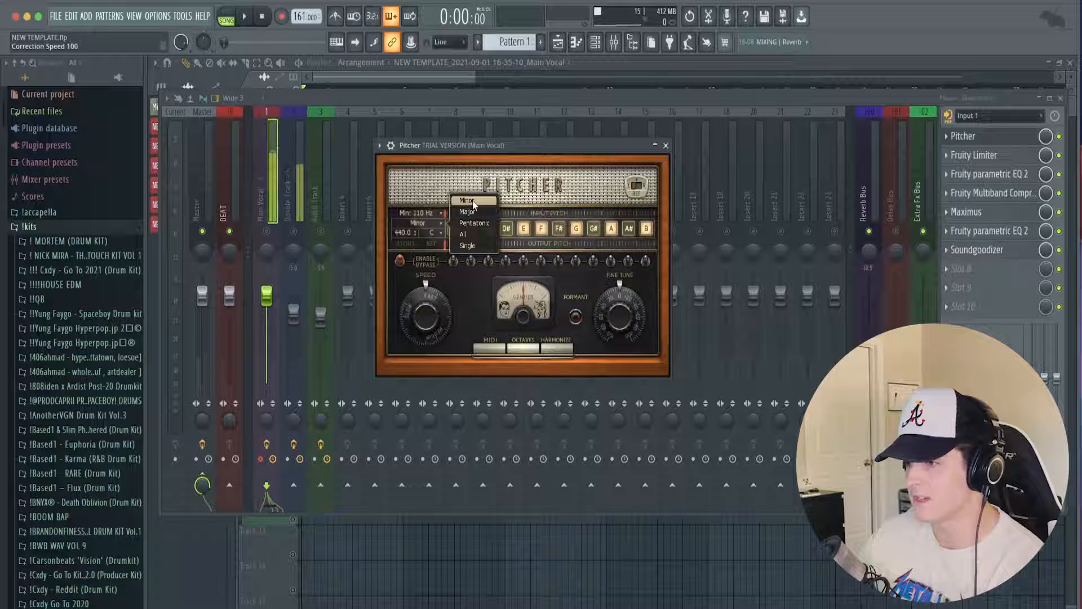
click(436, 234)
click(436, 234)
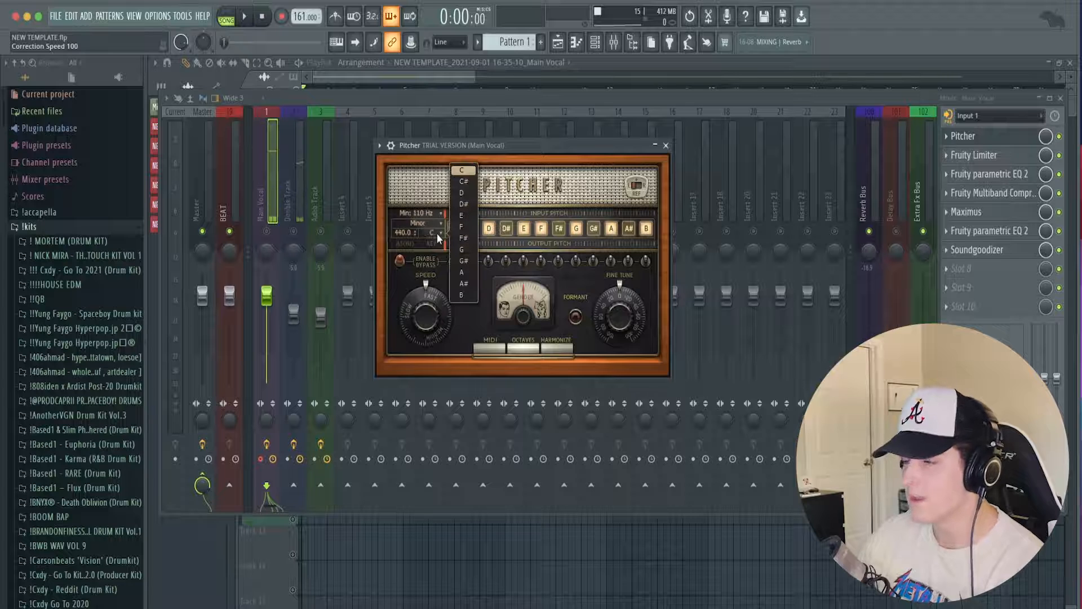
click(468, 203)
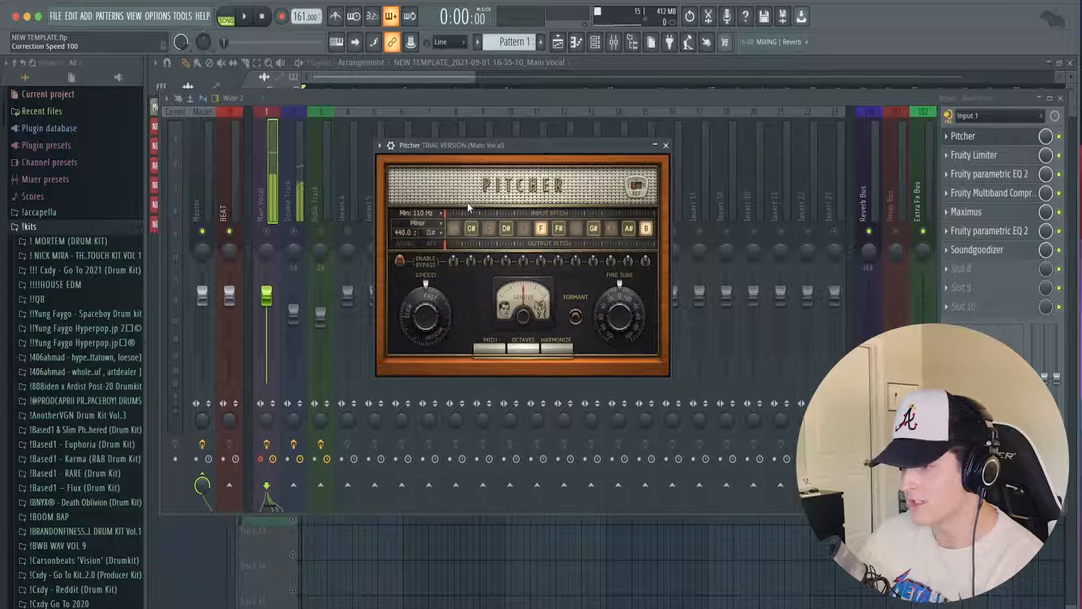
click(666, 144)
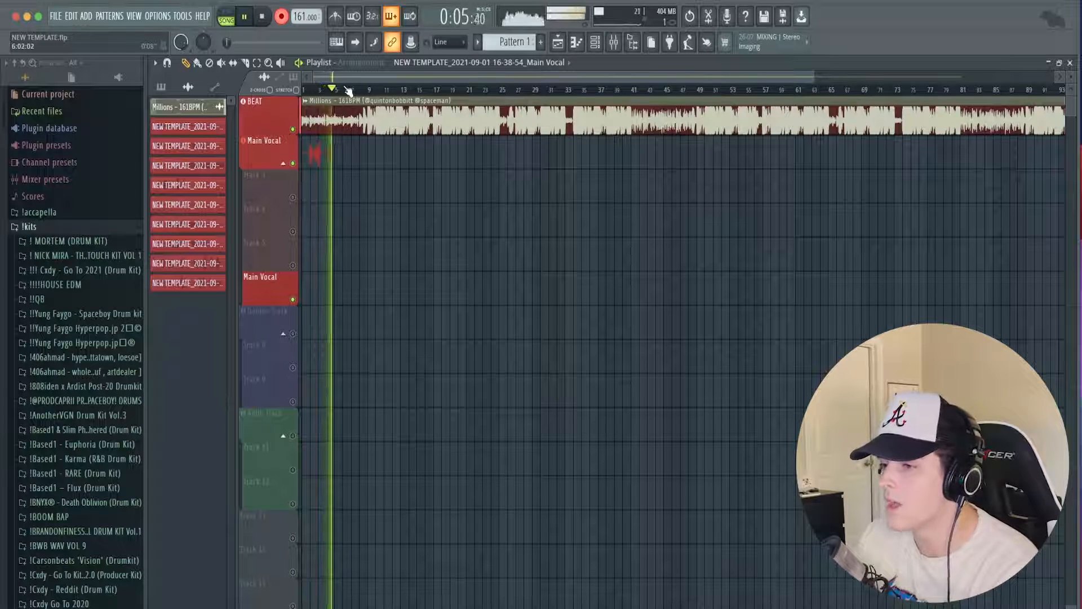
Step: Finish recording the new pitch-corrected Main Vocal take, turn off record mode and play the take back
key(space)
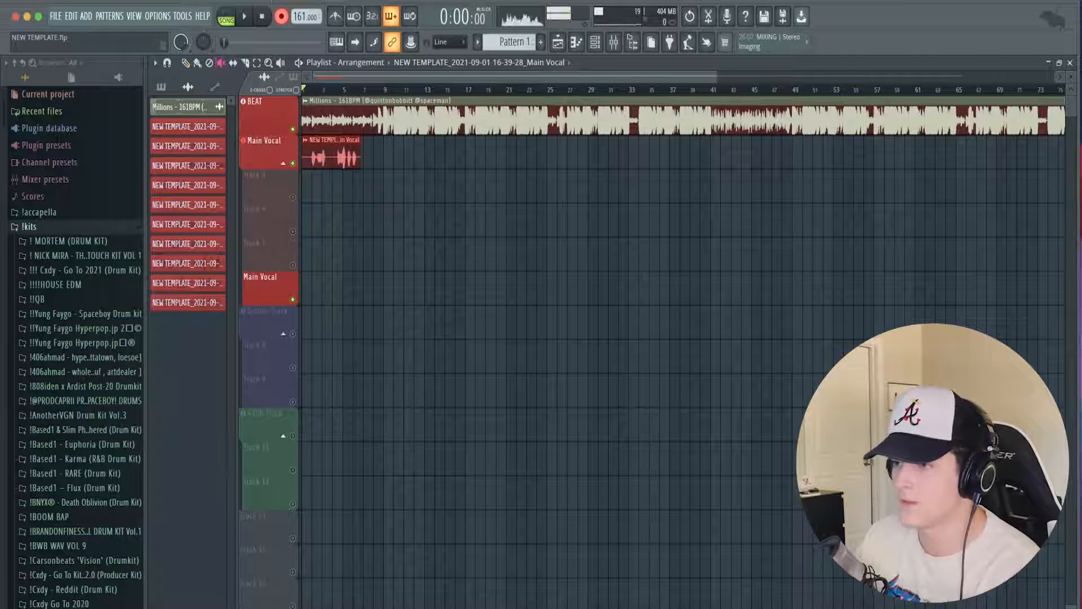
click(282, 16)
scroll(335, 90, up, 3)
key(space)
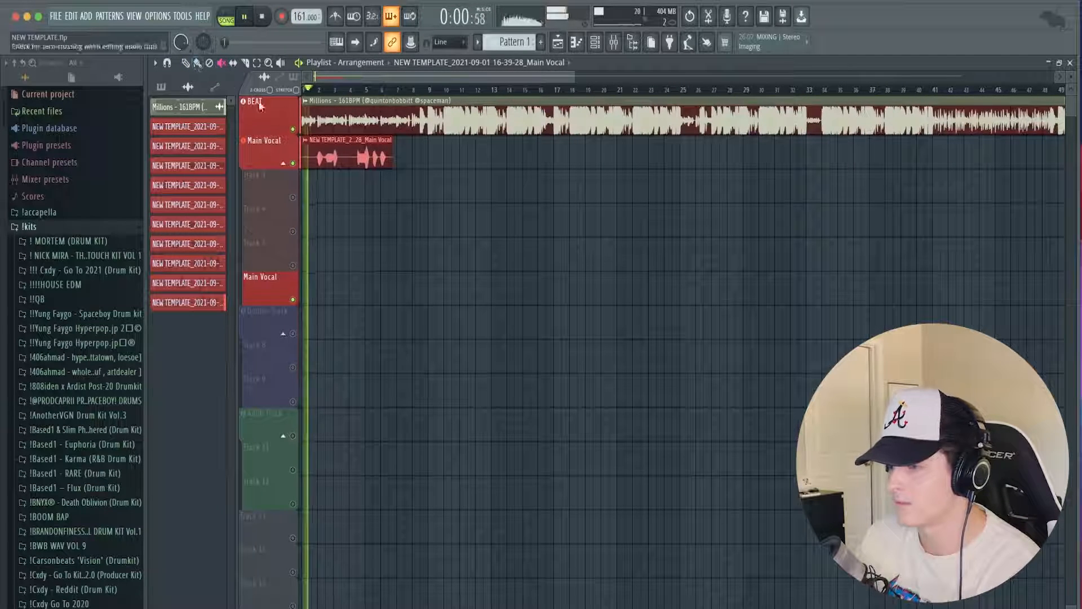
scroll(346, 91, up, 2)
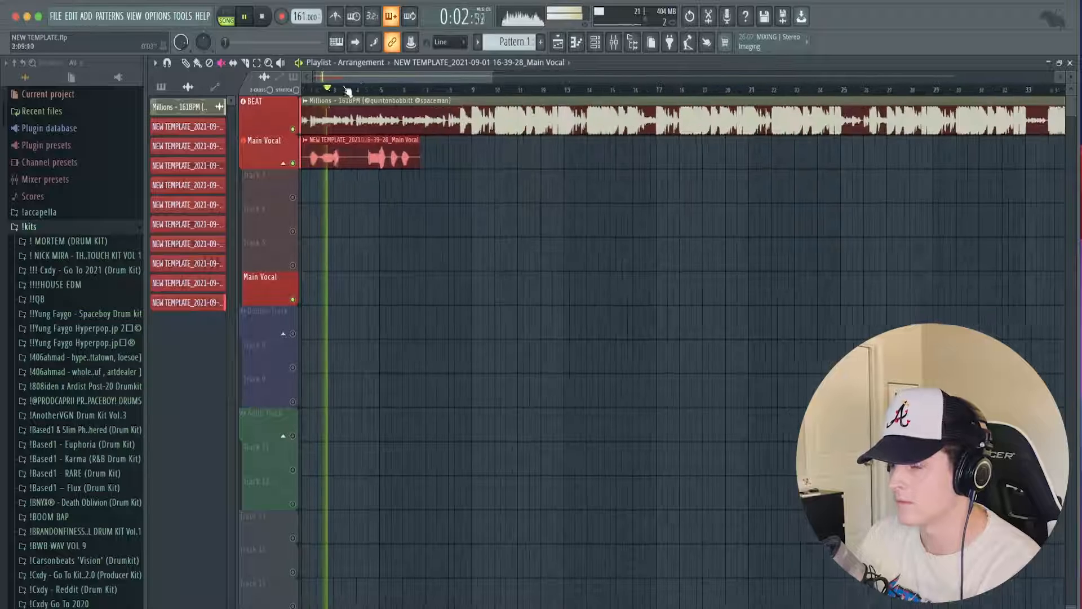
Step: During playback, set the Reverb Bus volume to -13.8 dB and lower the Delay Bus volume, and stop playback
key(F9)
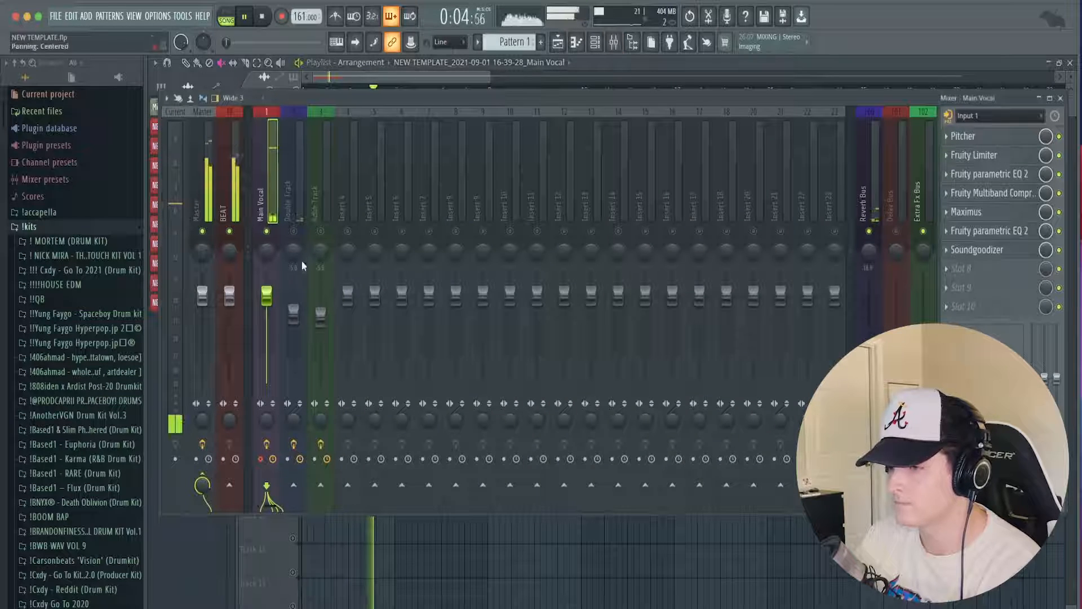
click(869, 342)
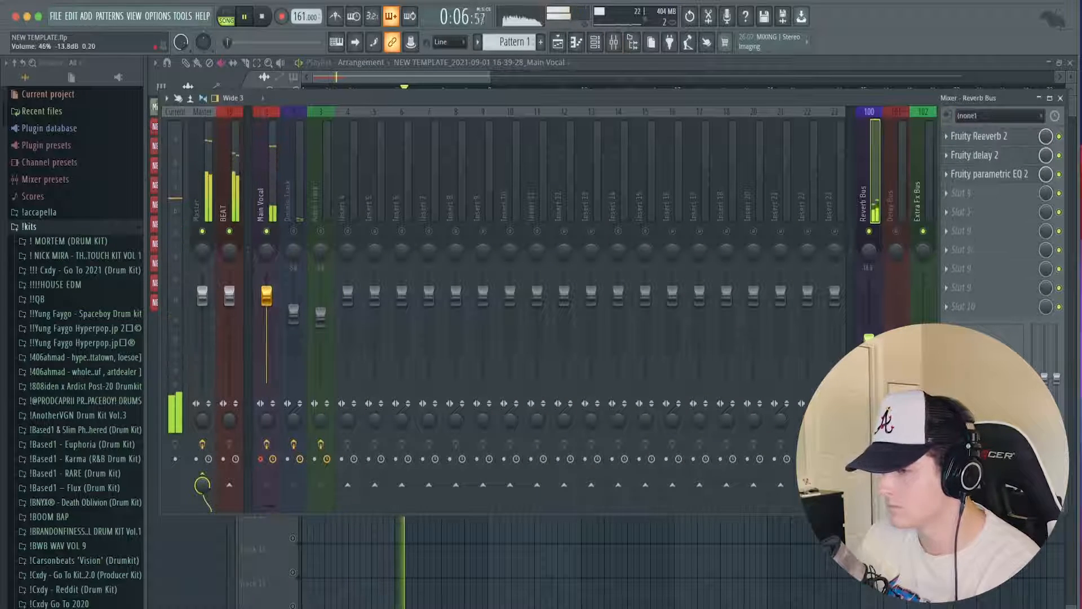
click(895, 344)
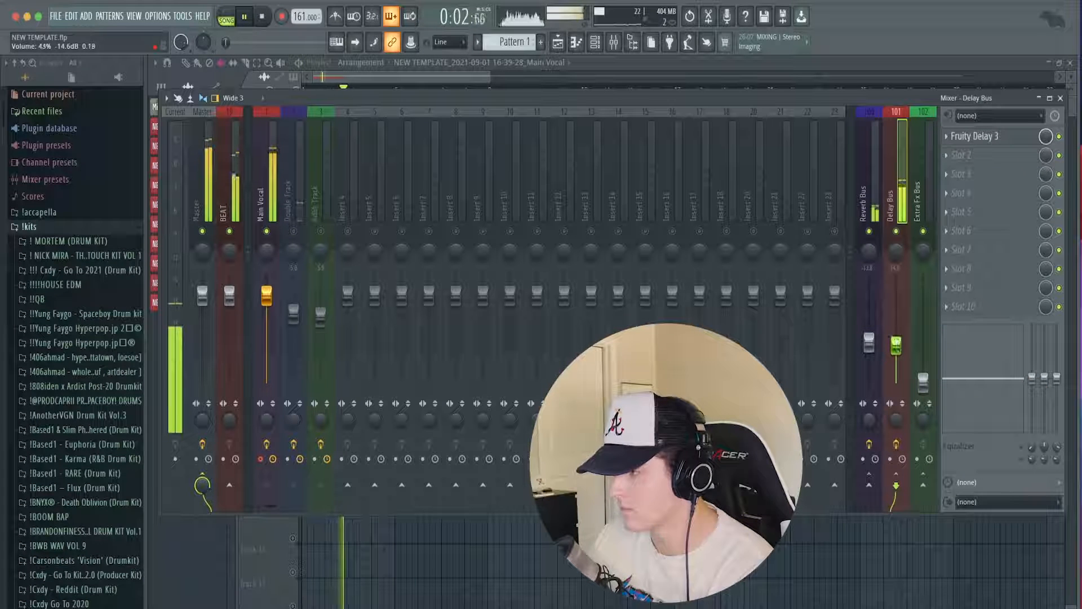
drag(895, 343, 895, 353)
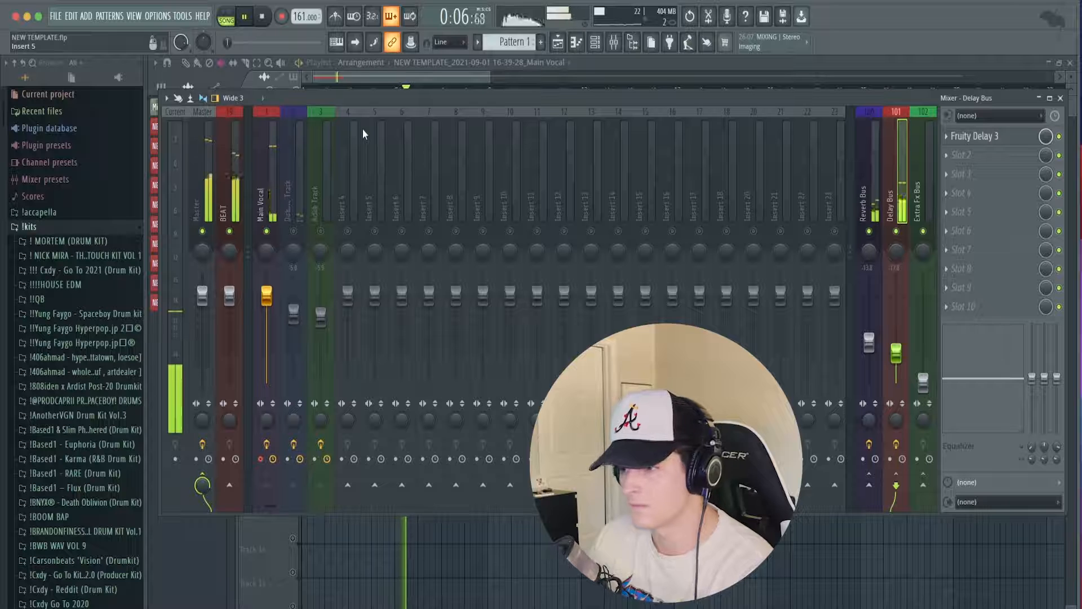
key(space)
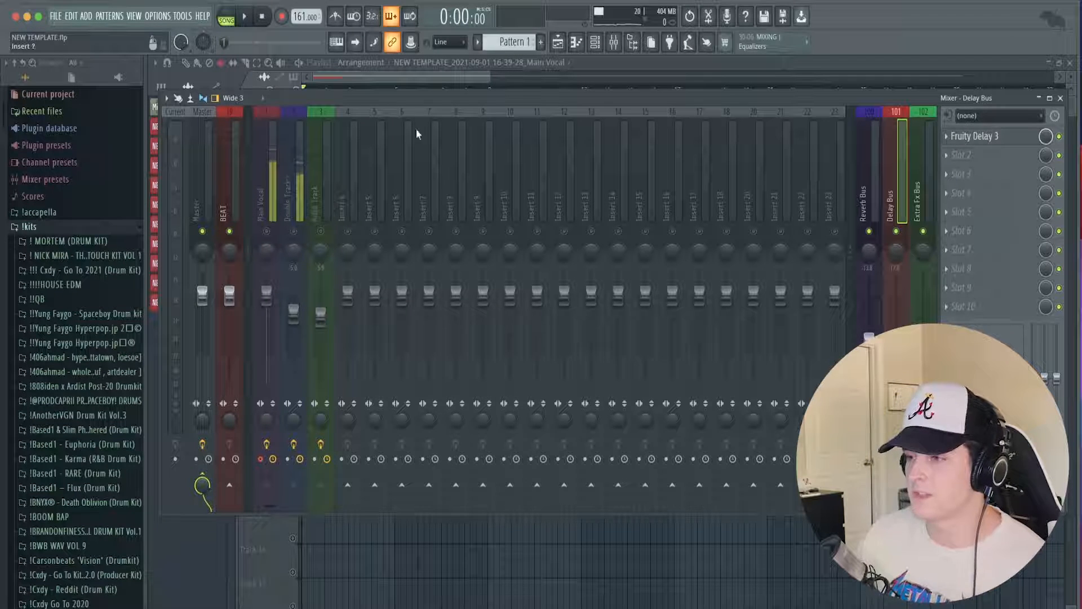
Step: Unmute Track 3 and Double Track in the playlist and move the Main Vocal take onto Double Track at bar 1
click(349, 73)
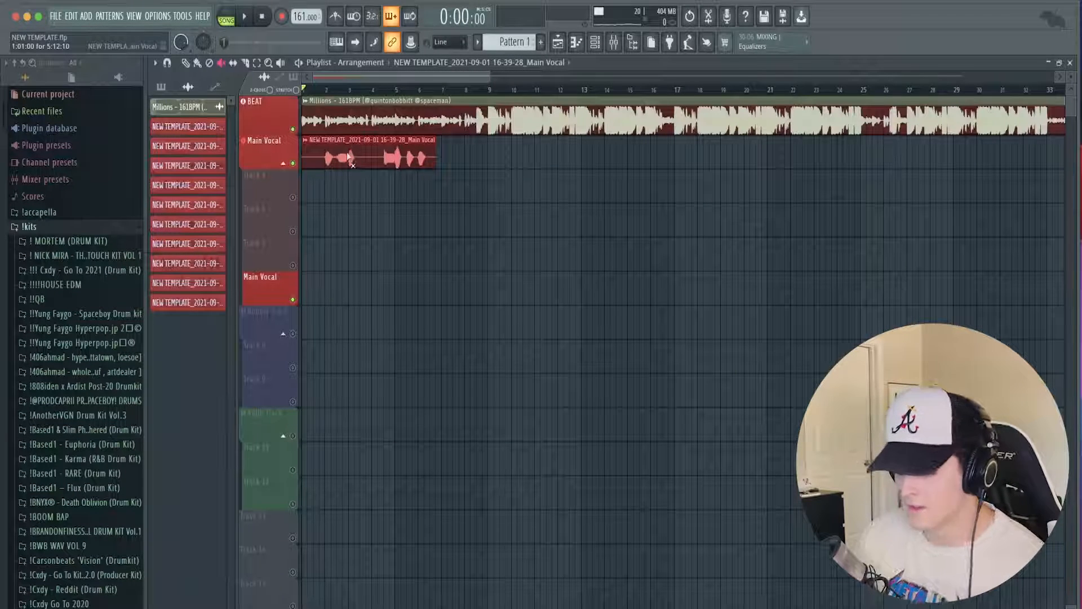
drag(333, 167, 326, 208)
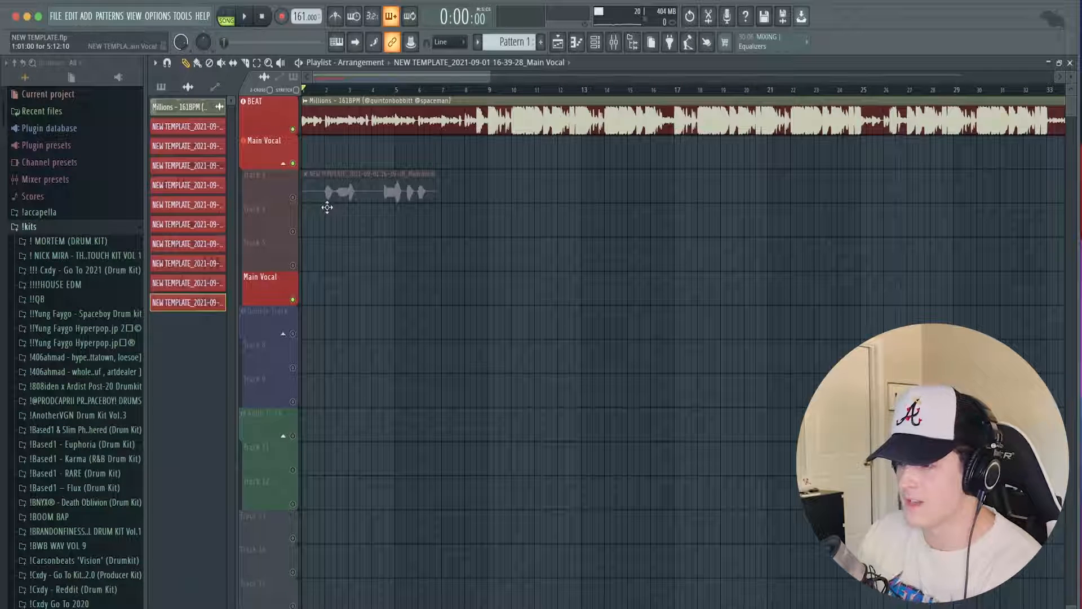
click(293, 197)
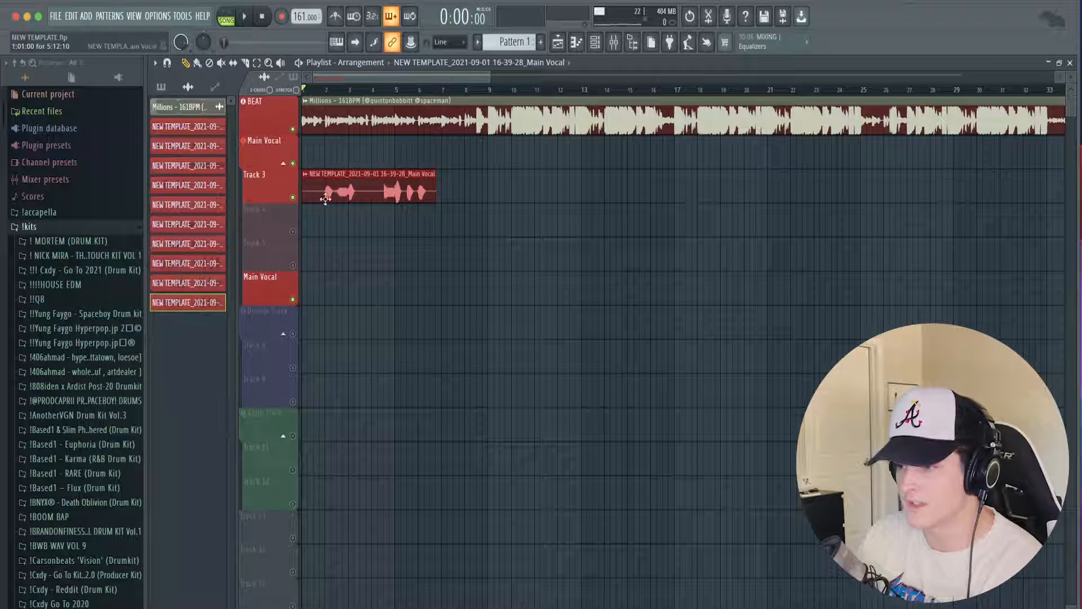
drag(321, 193, 302, 331)
click(292, 334)
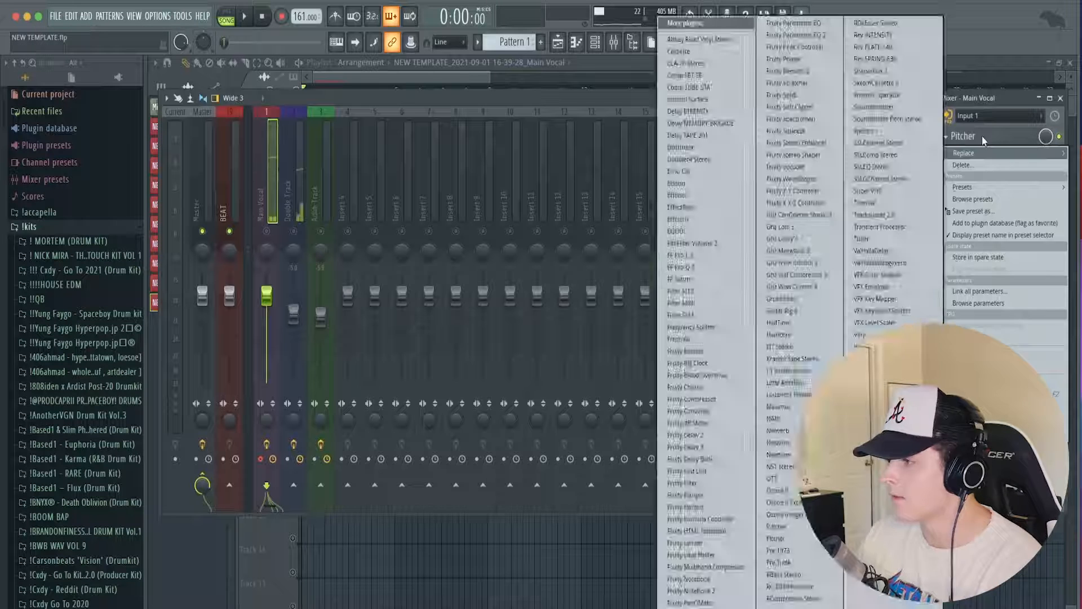
Step: Copy the Pitcher plugin with its settings from the Main Vocal channel to the Double Track channel and play the song
click(982, 139)
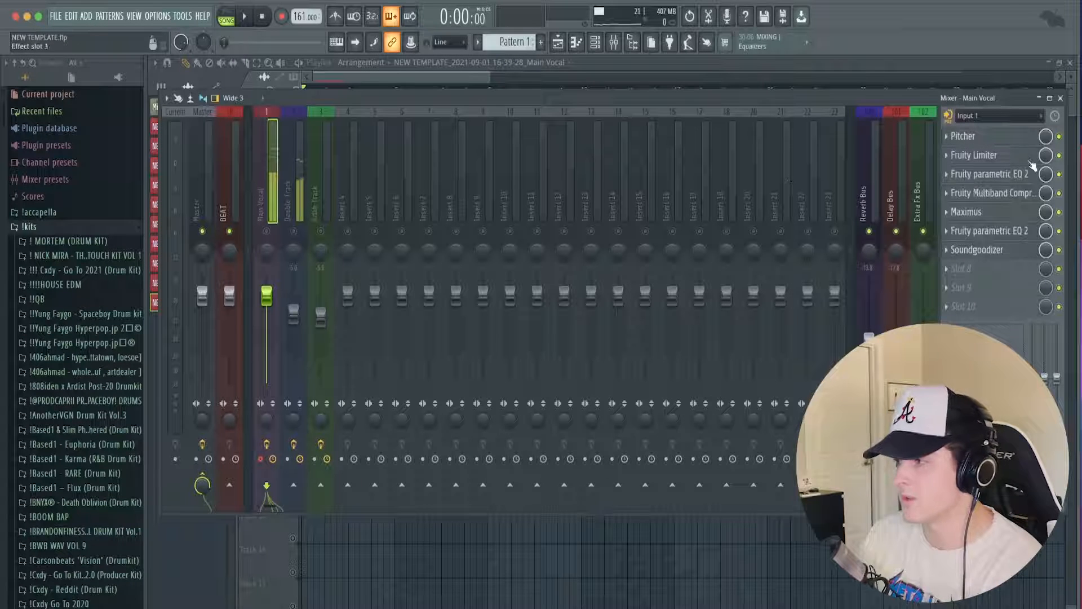
click(950, 141)
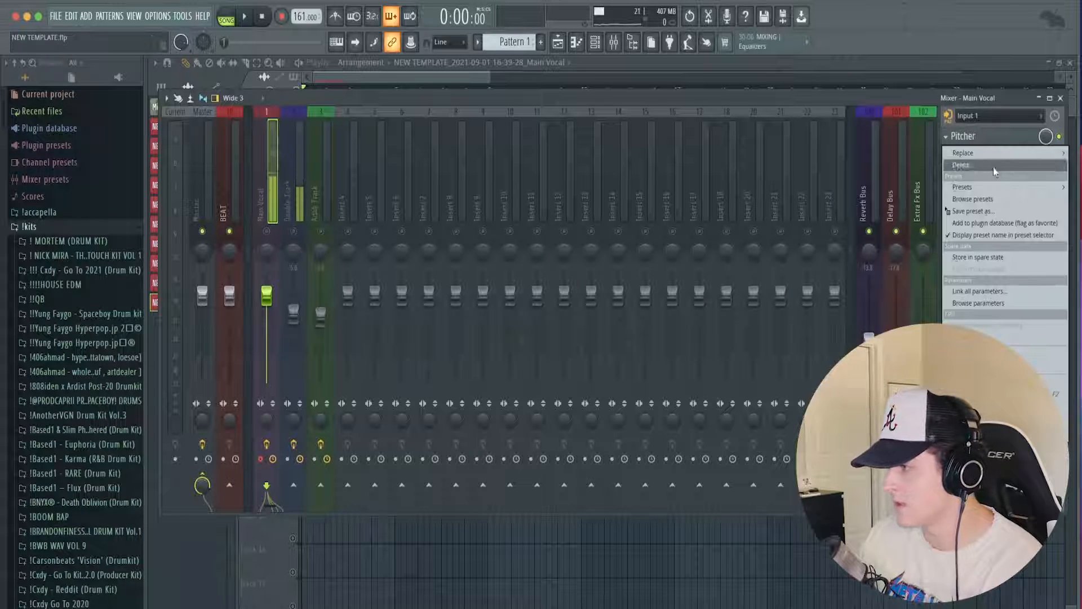
drag(986, 213, 299, 190)
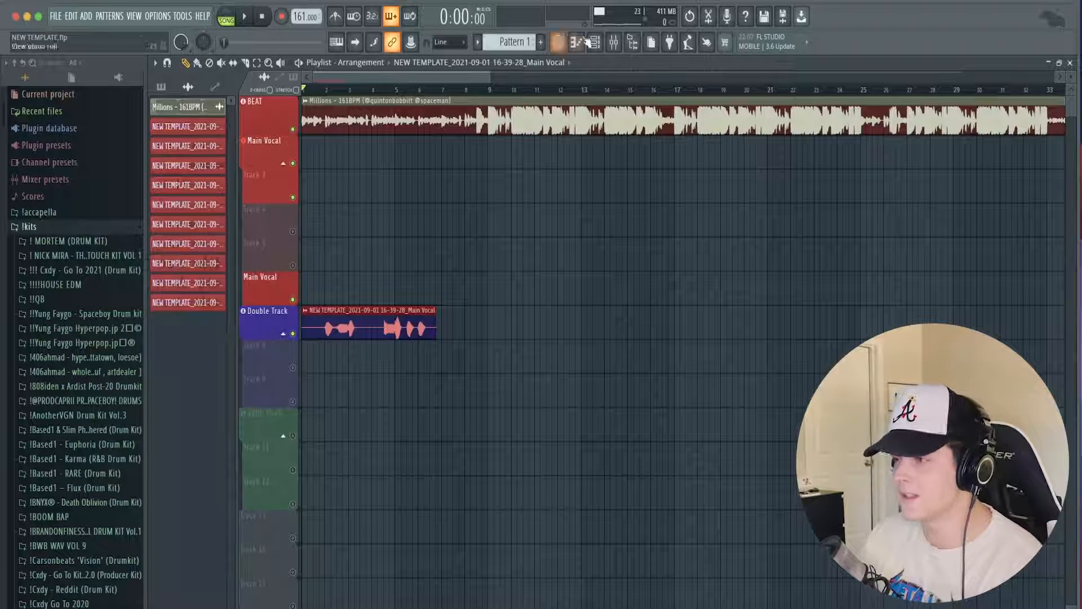
click(614, 42)
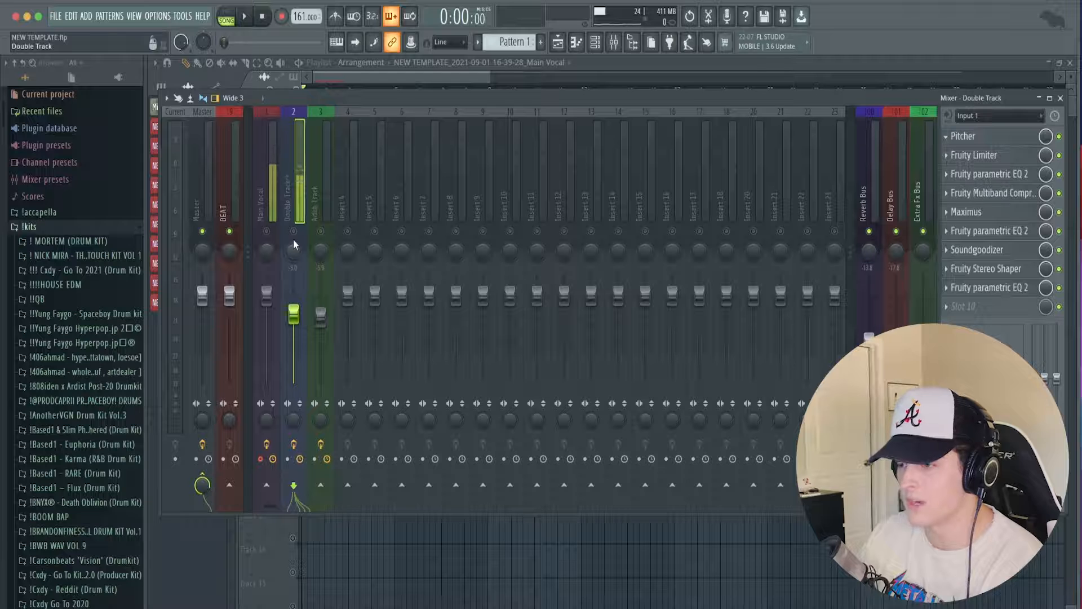
key(space)
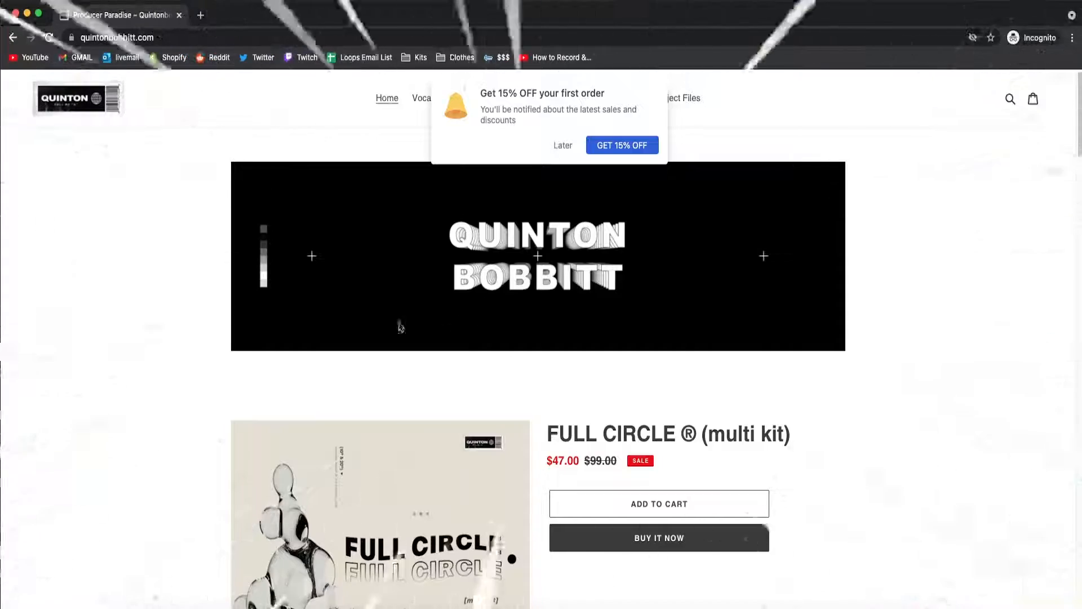
Step: In the browser on quintonbobbitt.com, dismiss the discount offer, preview the DEFAULT VOCAL MIXING TEMPLATE (FL Studio Stock) and highlight its stock-plugins note
click(558, 145)
scroll(442, 307, down, 5)
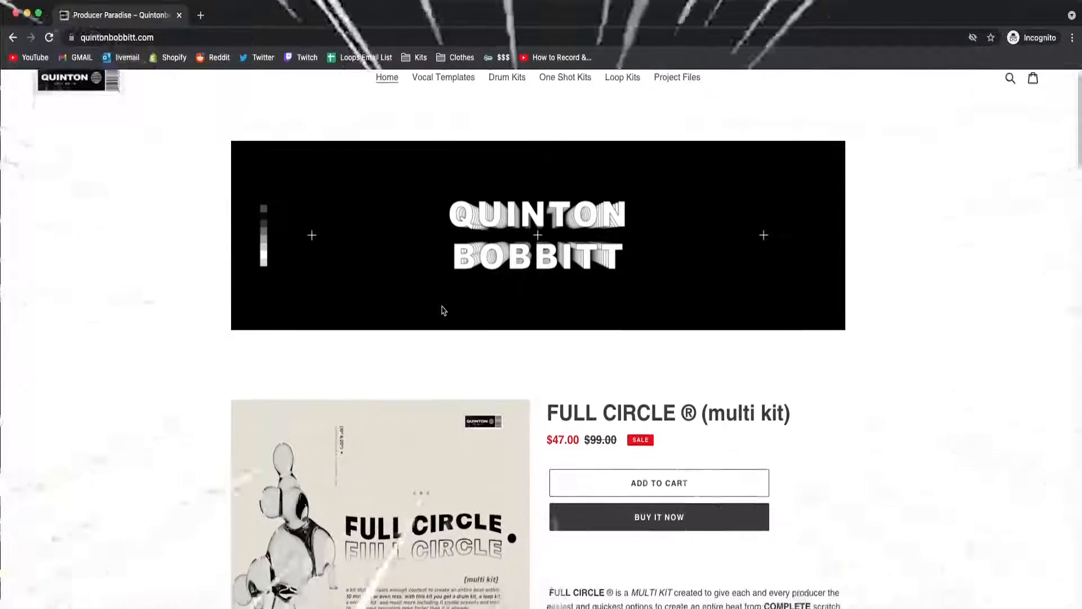
scroll(446, 310, down, 10)
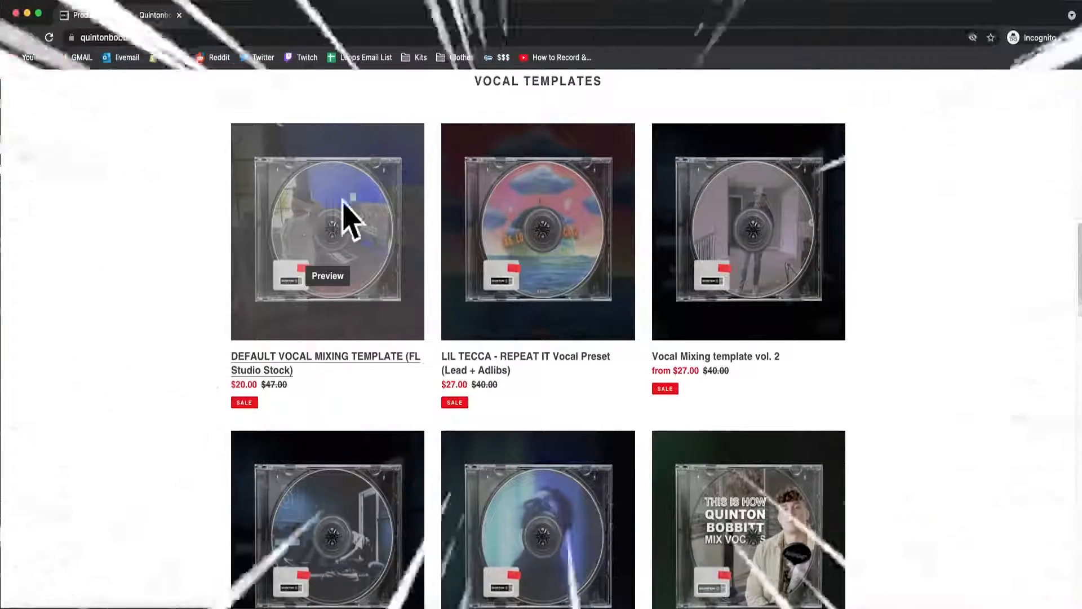
click(328, 275)
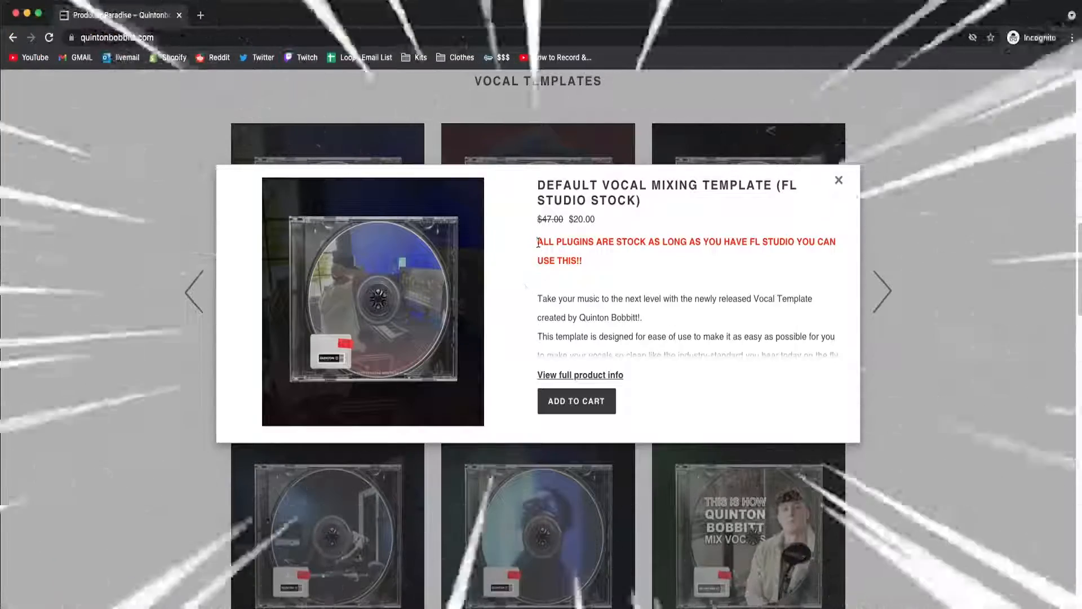
drag(584, 263, 544, 244)
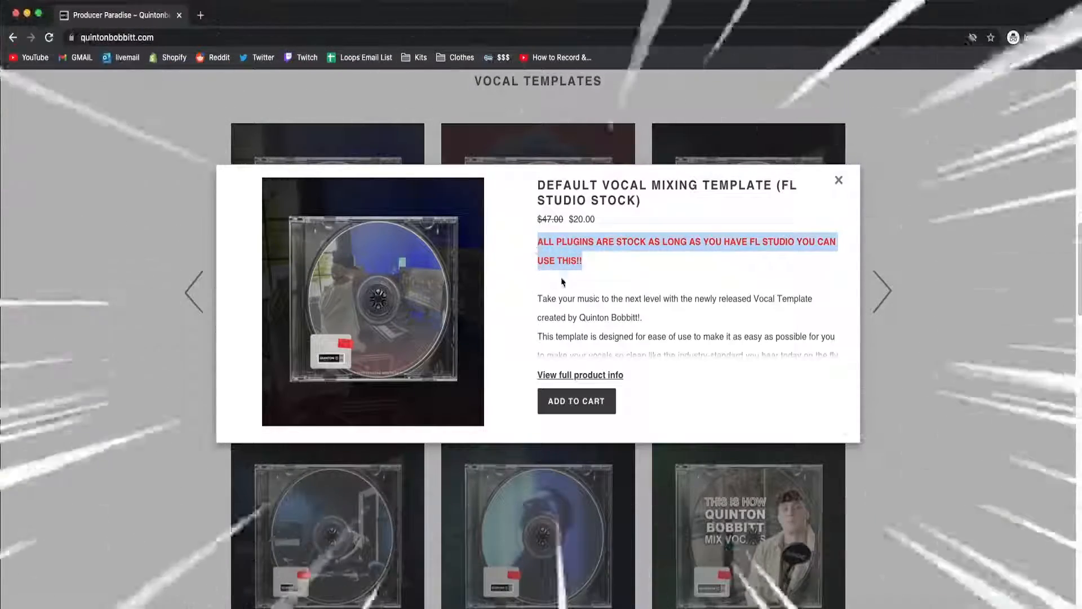